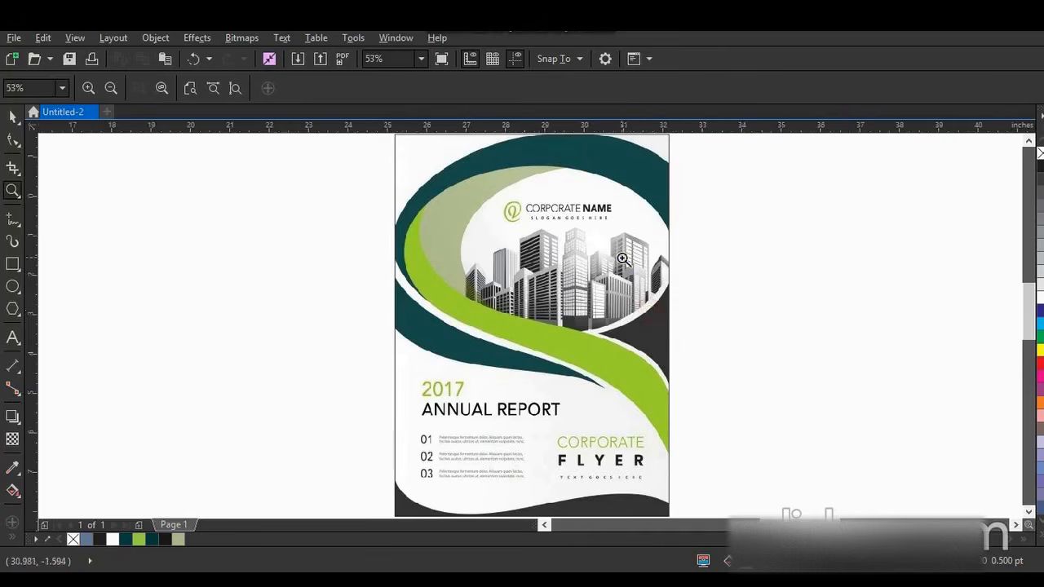
- Draw a portrait page rectangle beside the reference flyer and scale the flyer image down
scroll(622, 259, down, 1)
click(12, 265)
mouse_move(295, 140)
mouse_down()
mouse_move(338, 219)
mouse_move(459, 371)
mouse_move(505, 460)
mouse_move(556, 490)
mouse_up()
click(12, 117)
click(759, 341)
drag(892, 155, 871, 223)
- Adjust the page rectangle to about 7.83 by 10.54 inches and set its outline width to 2.0 pt
click(507, 215)
drag(508, 216, 511, 220)
drag(563, 140, 564, 158)
drag(1030, 293, 1031, 303)
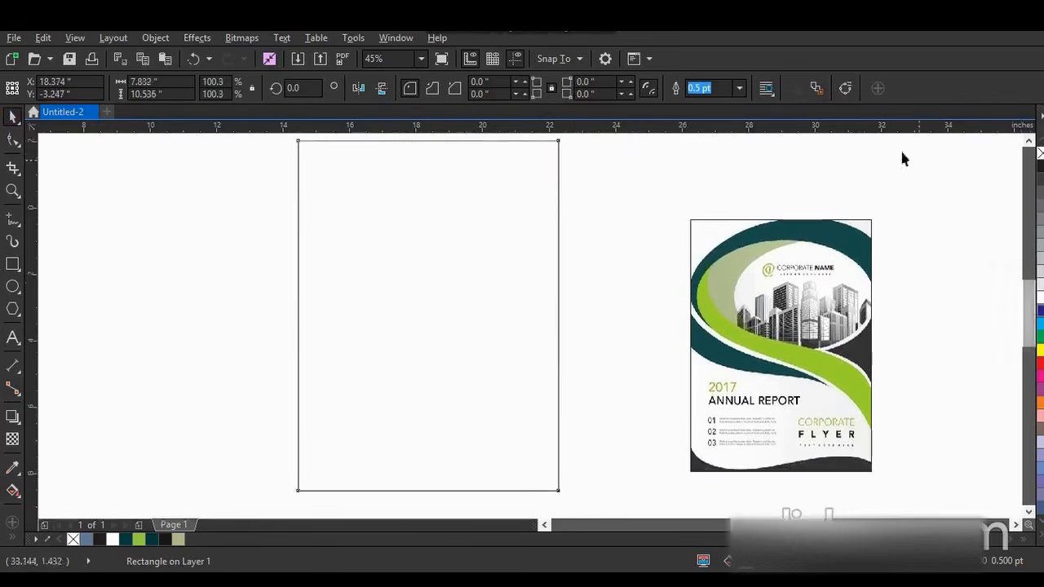
click(738, 88)
click(702, 173)
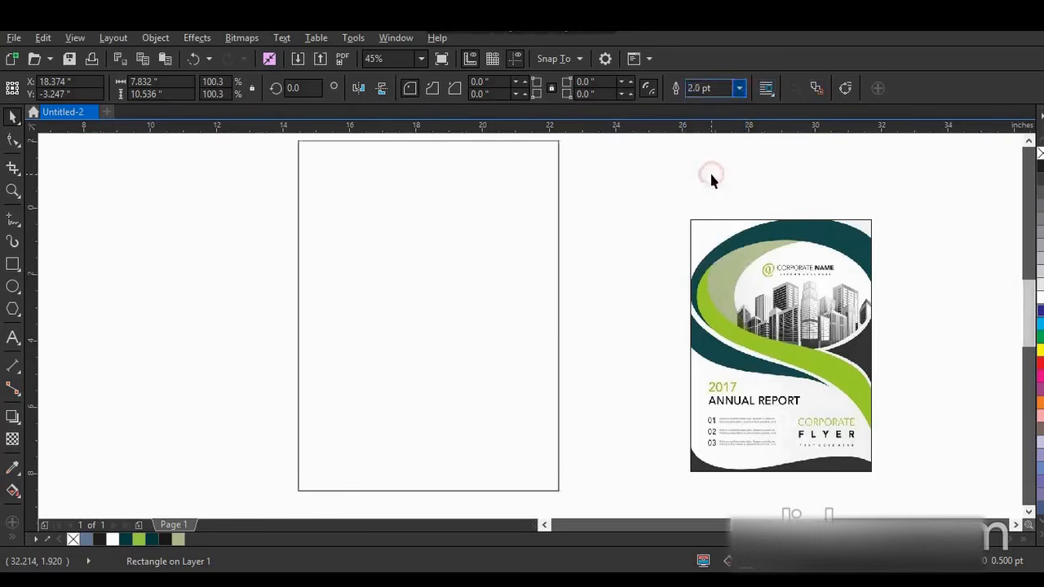
click(622, 279)
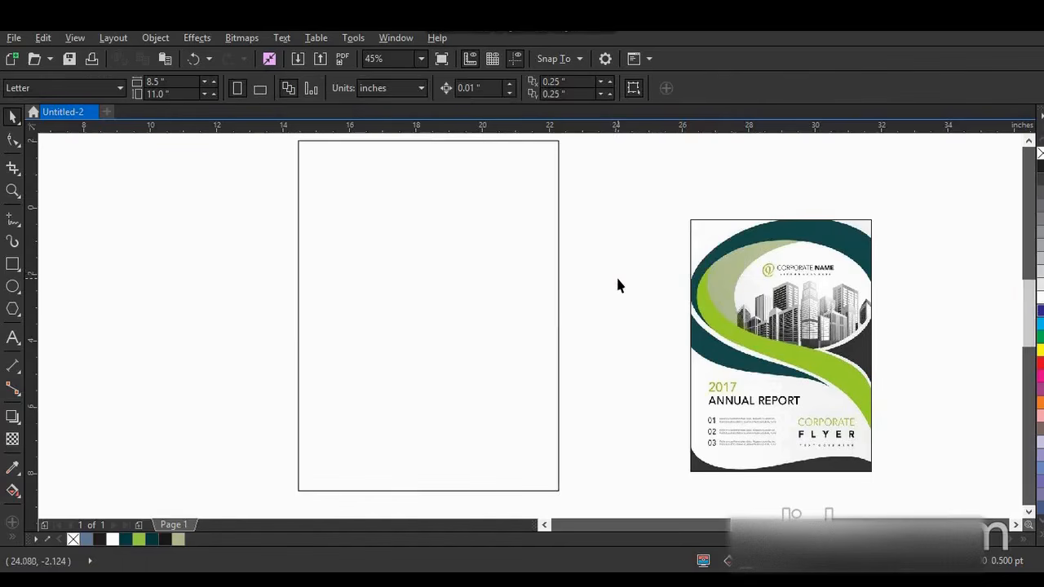
- Draw a wide ellipse about 9.34 by 5.35 inches across the upper part of the page rectangle, overhanging its right edge
click(13, 286)
drag(327, 155, 616, 337)
click(10, 119)
drag(320, 245, 287, 249)
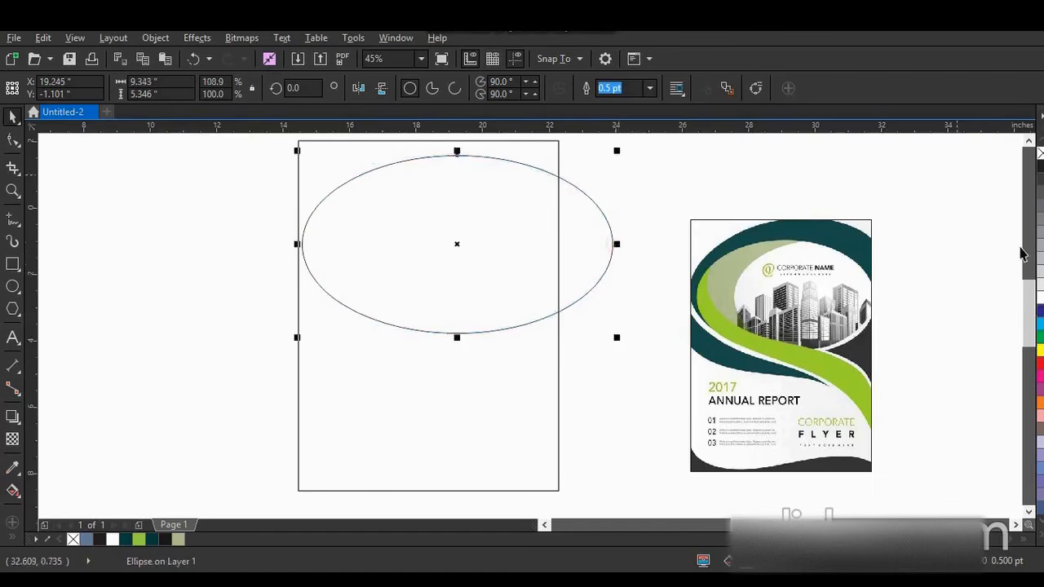
- Rotate the ellipse about 4.7 degrees counterclockwise so it tilts up toward the right
scroll(1029, 202, up, 1)
click(593, 236)
drag(620, 253, 618, 231)
click(655, 238)
- Make a smaller copy of the ellipse, about 8.46 by 4.85 inches, rotated to about 2 degrees and offset slightly lower
click(594, 253)
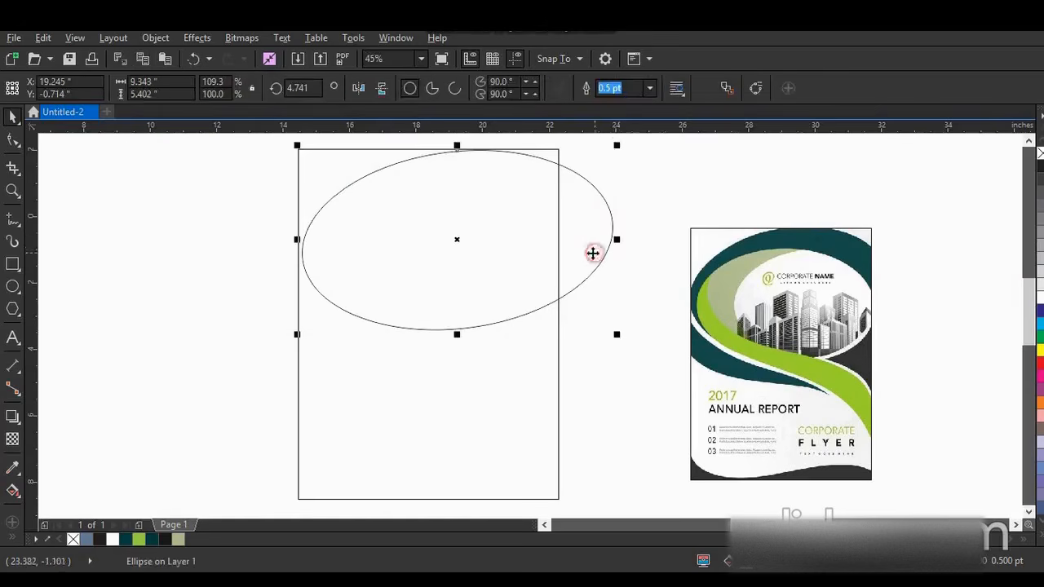
drag(617, 147, 597, 172)
drag(507, 219, 512, 219)
drag(583, 335, 593, 341)
click(576, 256)
drag(593, 254, 596, 269)
click(624, 301)
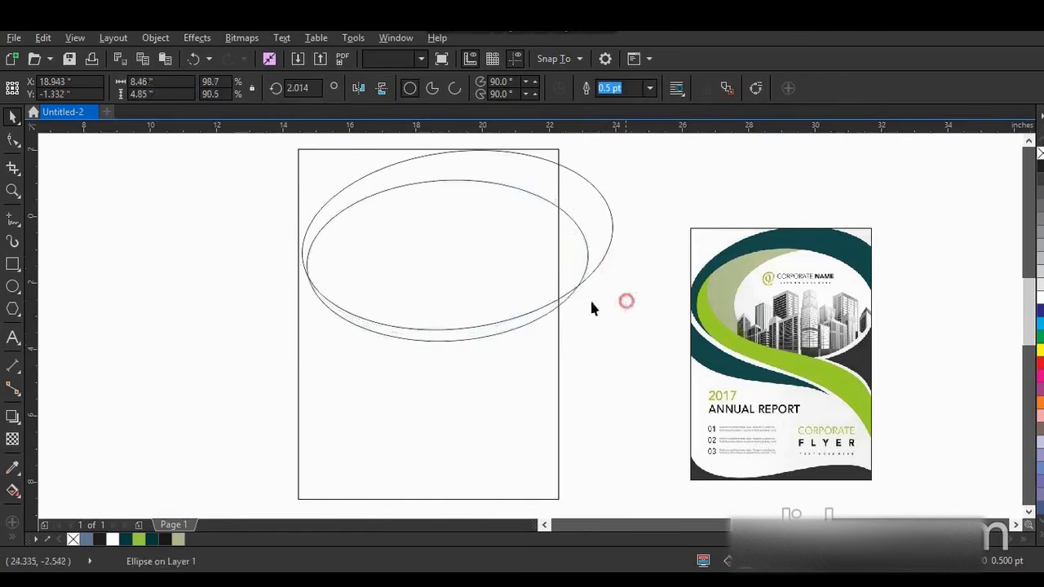
- Duplicate the inner ellipse and place the copy about 1.1 inches farther right
drag(452, 263, 540, 268)
right_click(485, 261)
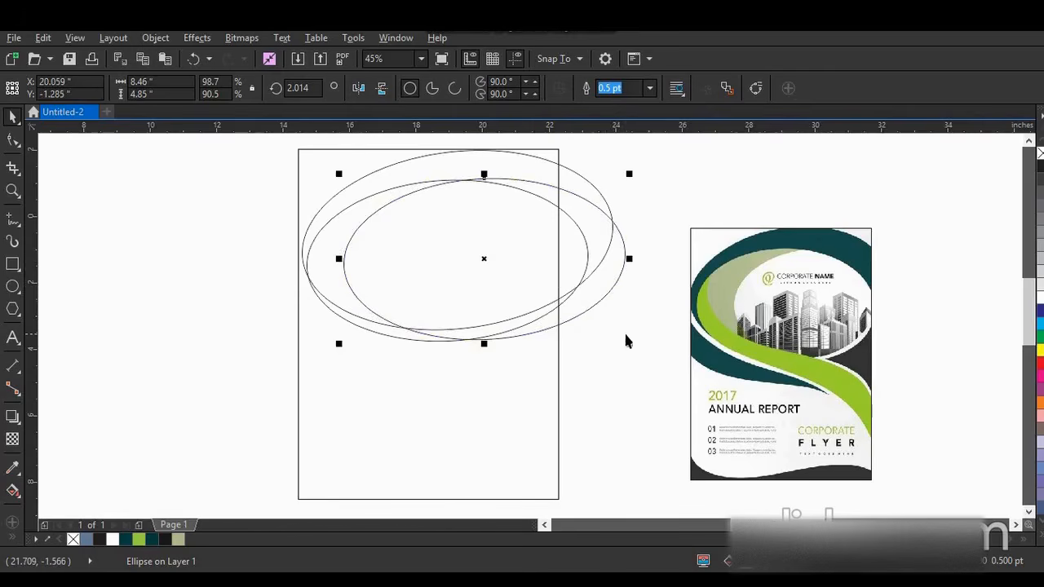
click(578, 343)
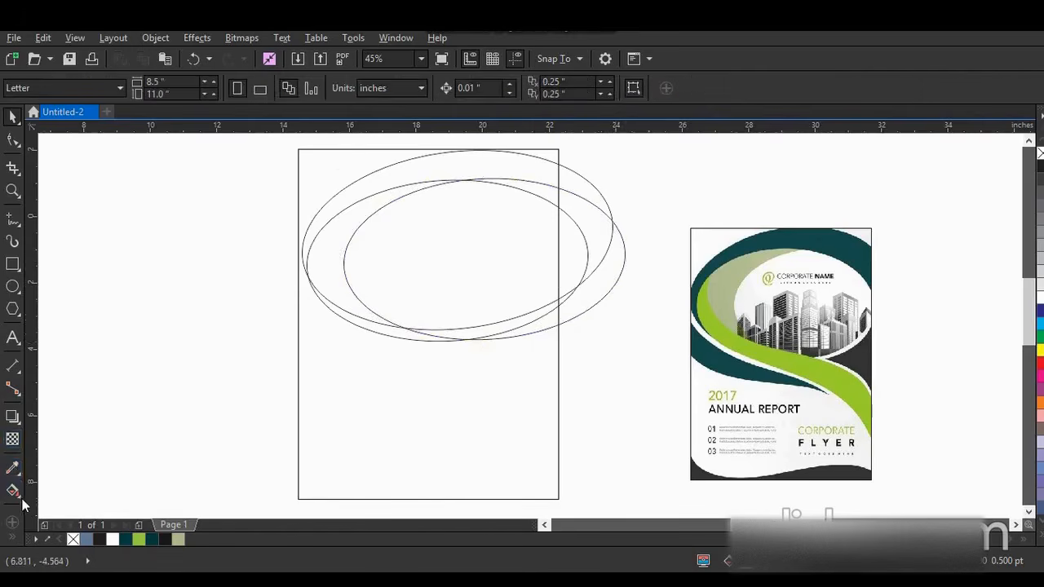
- Create a crescent from the area between the two inner ellipses with Smart Fill and delete the shifted ellipse copy
click(11, 542)
click(39, 528)
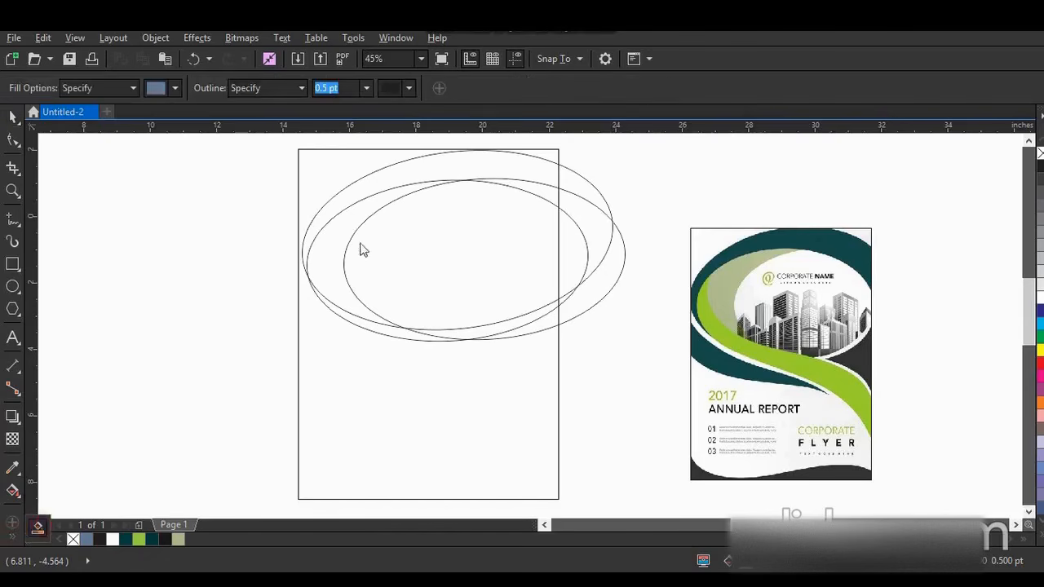
click(329, 245)
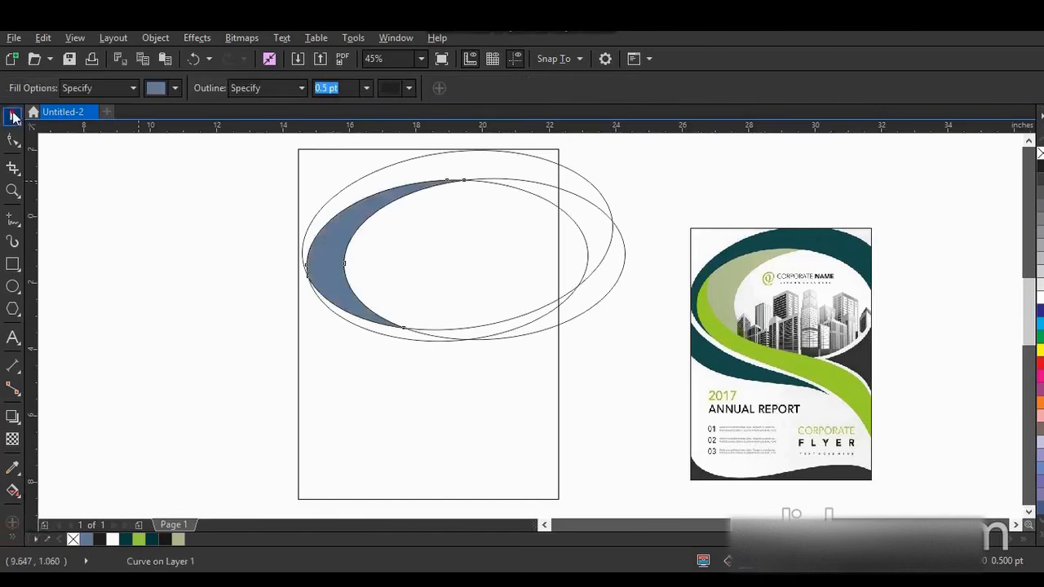
click(14, 117)
click(620, 274)
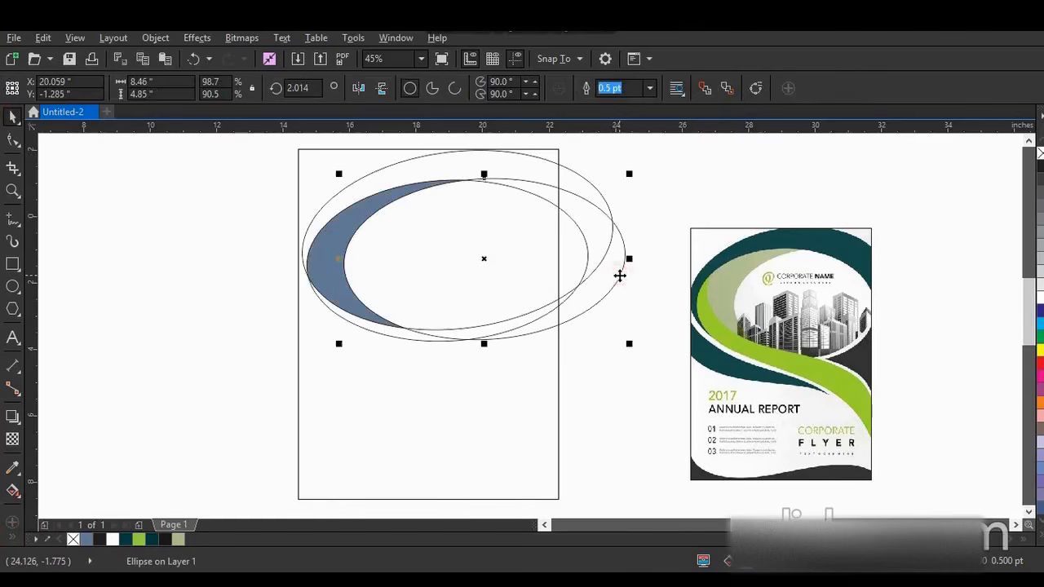
key(Delete)
- Create a curved band with Smart Fill between the outer and inner ellipses along the top of the page
click(13, 539)
click(36, 529)
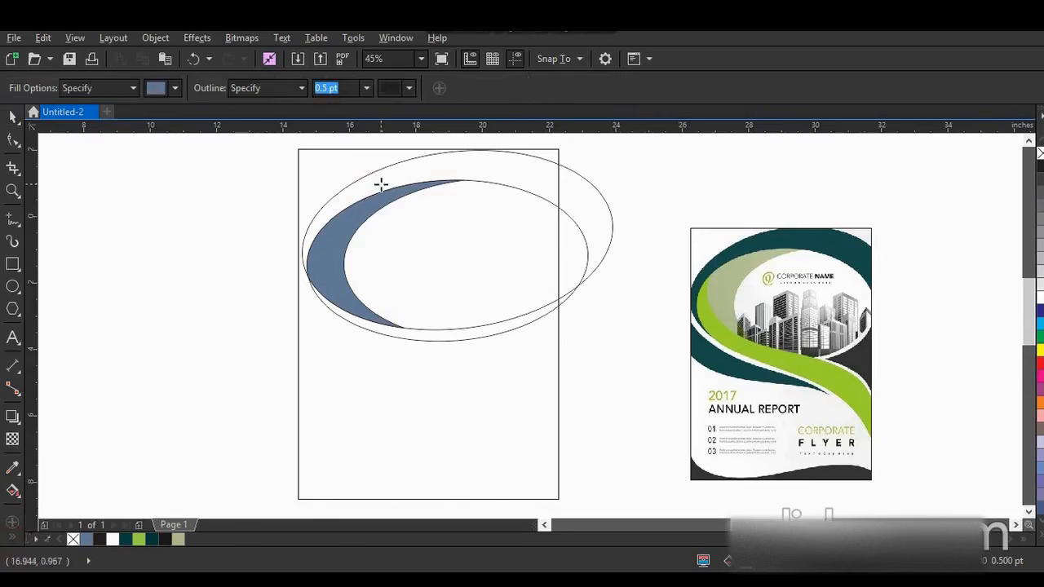
click(381, 185)
click(12, 117)
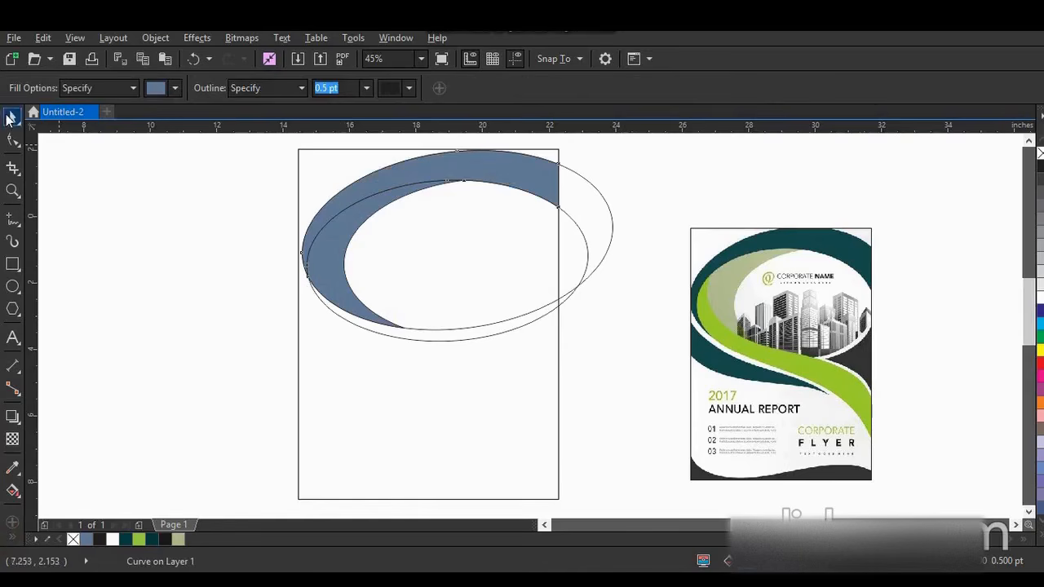
- Colour the upper band dark teal and the crescent pale olive green
click(155, 543)
click(347, 303)
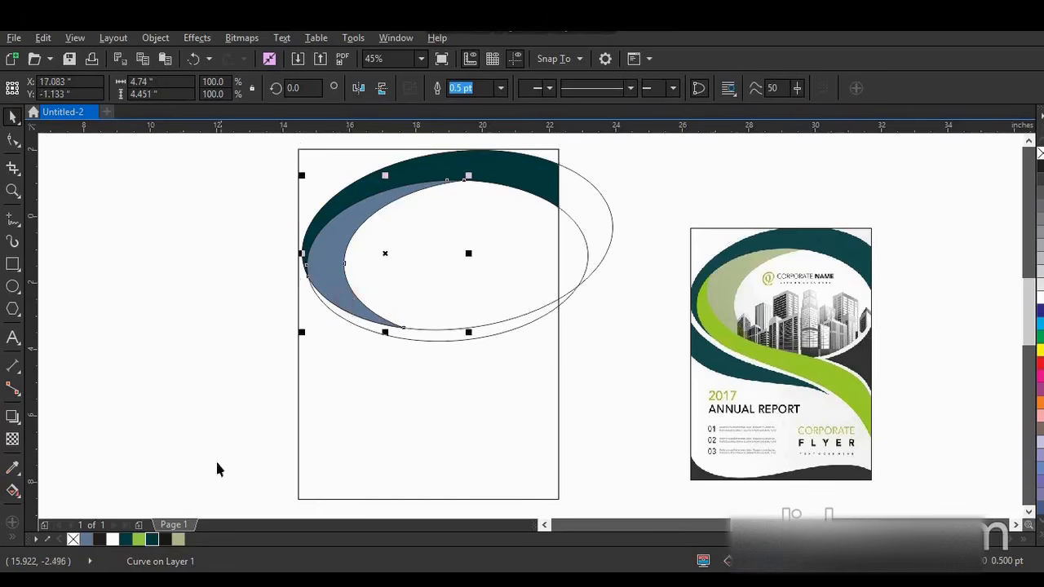
click(178, 536)
click(170, 372)
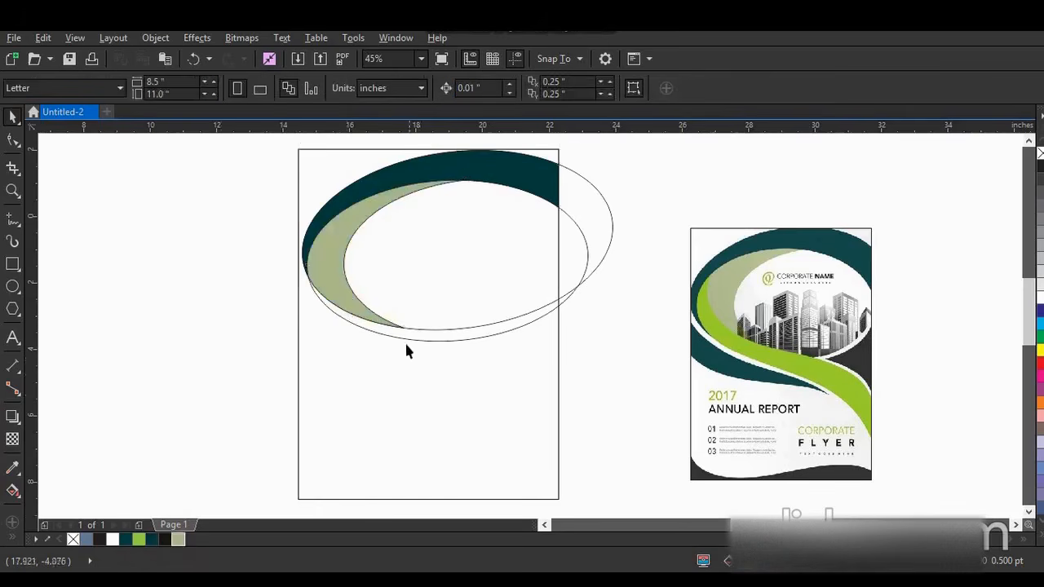
- Delete the inner ellipse and add a concentric copy of the outer ellipse scaled to about 8.97 by 5.19 inches
click(403, 339)
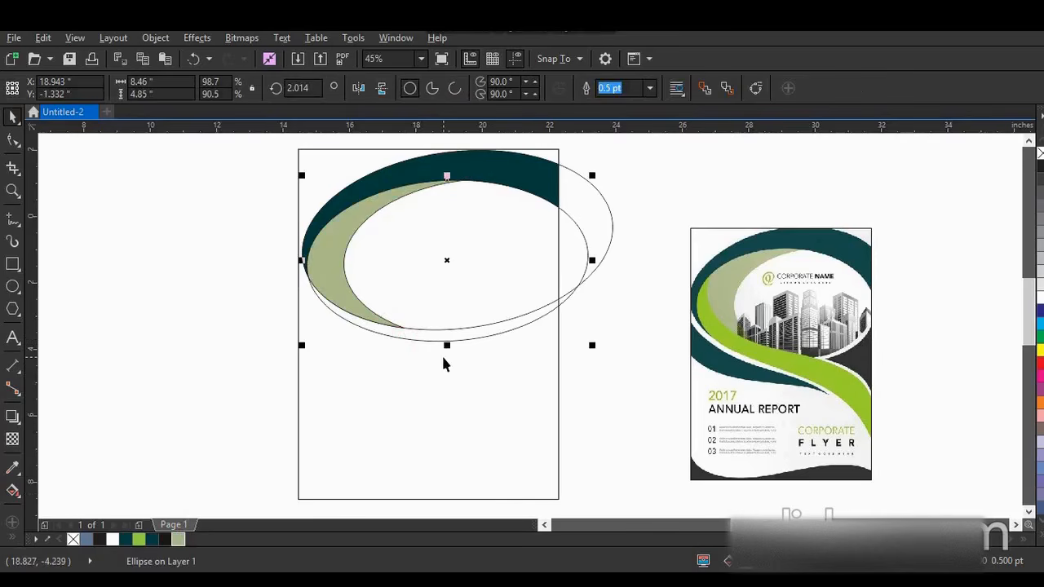
click(459, 365)
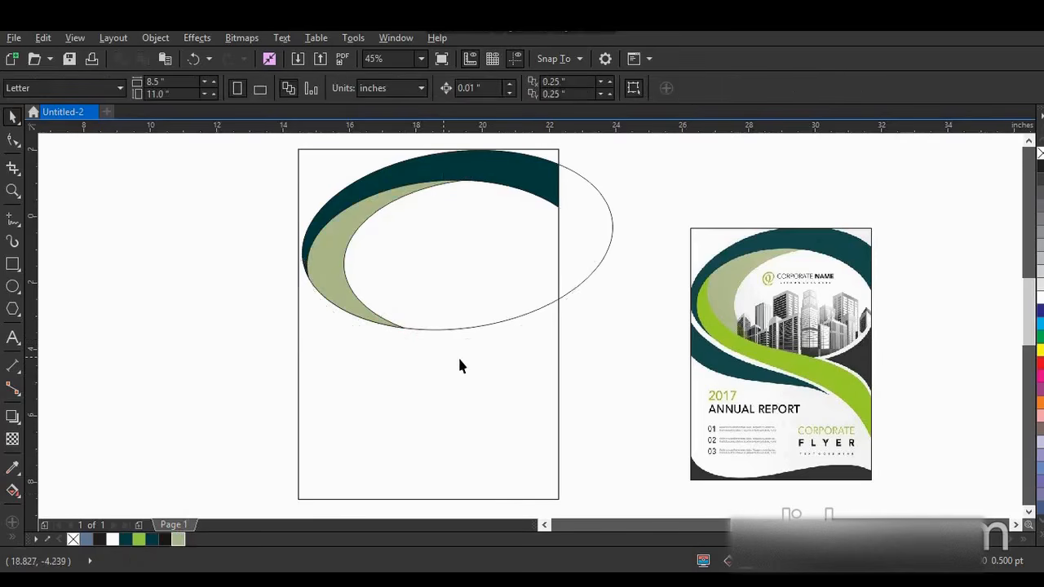
click(579, 277)
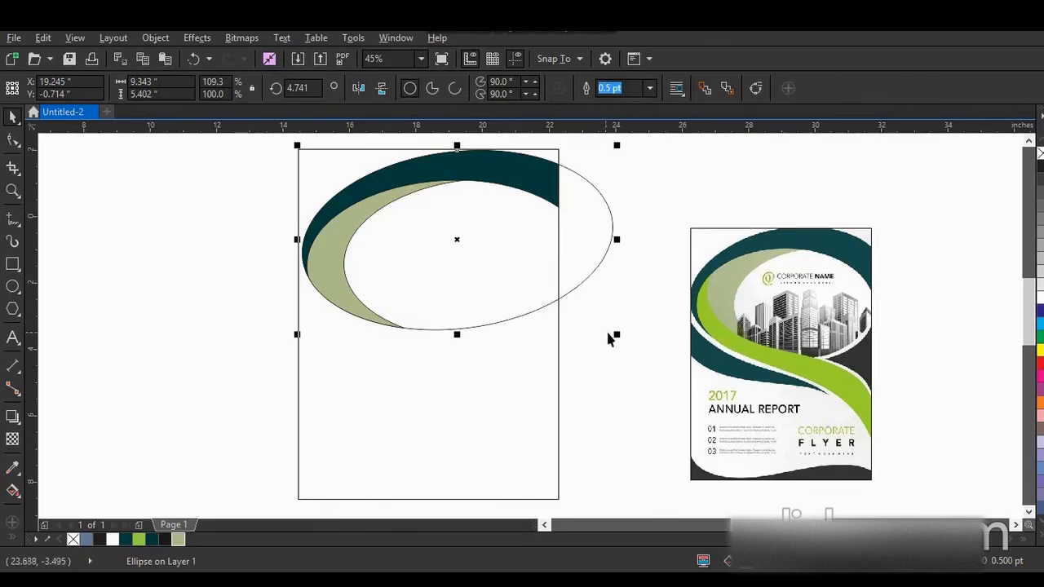
drag(613, 333, 607, 334)
click(607, 333)
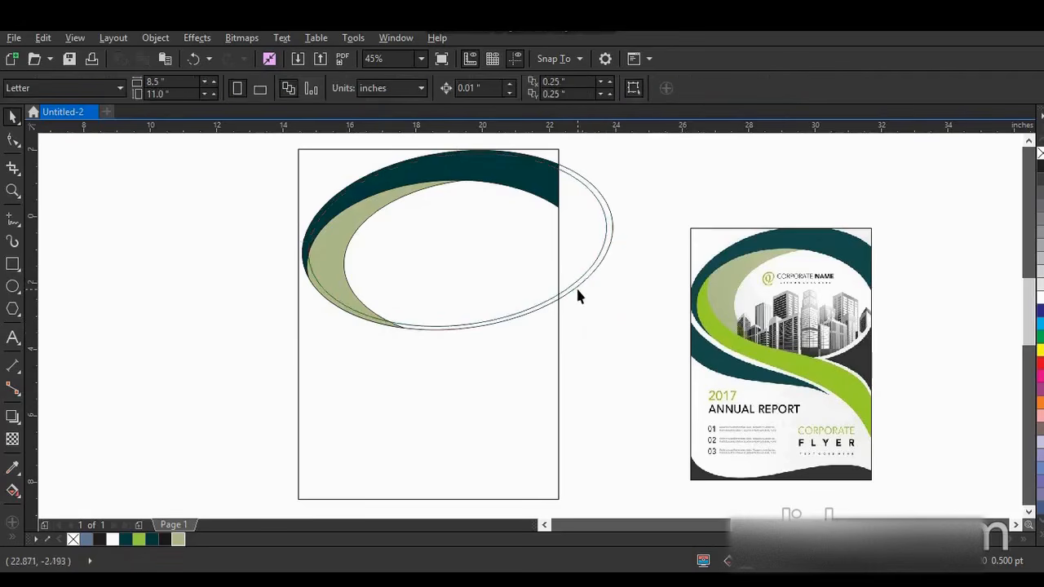
- Place a vertically mirrored copy of the outer ellipse on the lower page and add a slightly smaller concentric copy inside it
click(577, 288)
drag(455, 149, 450, 377)
drag(589, 414, 589, 405)
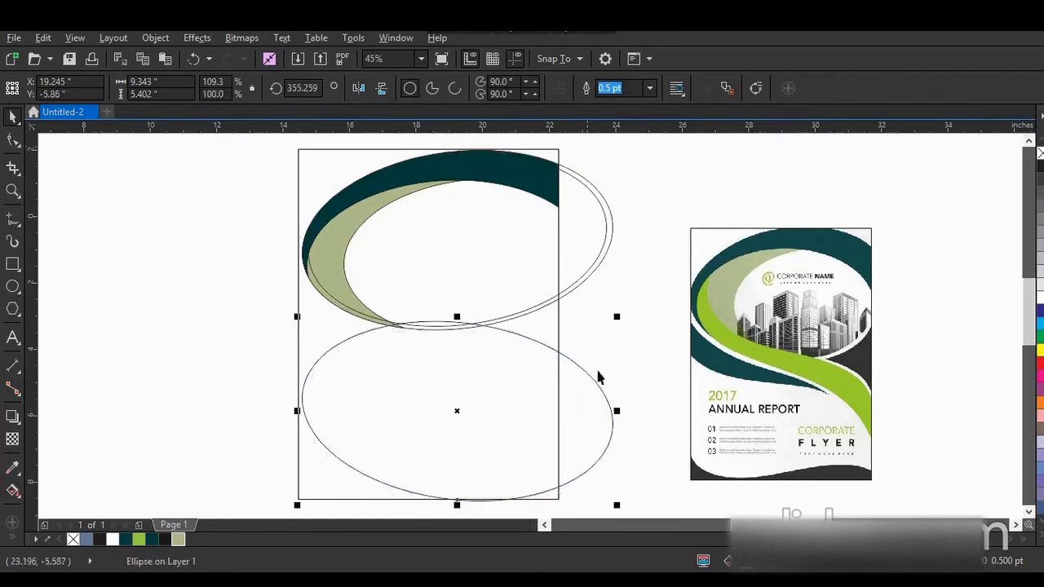
drag(614, 322, 611, 321)
- Create a black wedge with Smart Fill between the upper and lower ellipses at the page's right edge and delete the larger lower ellipse
click(12, 540)
click(37, 527)
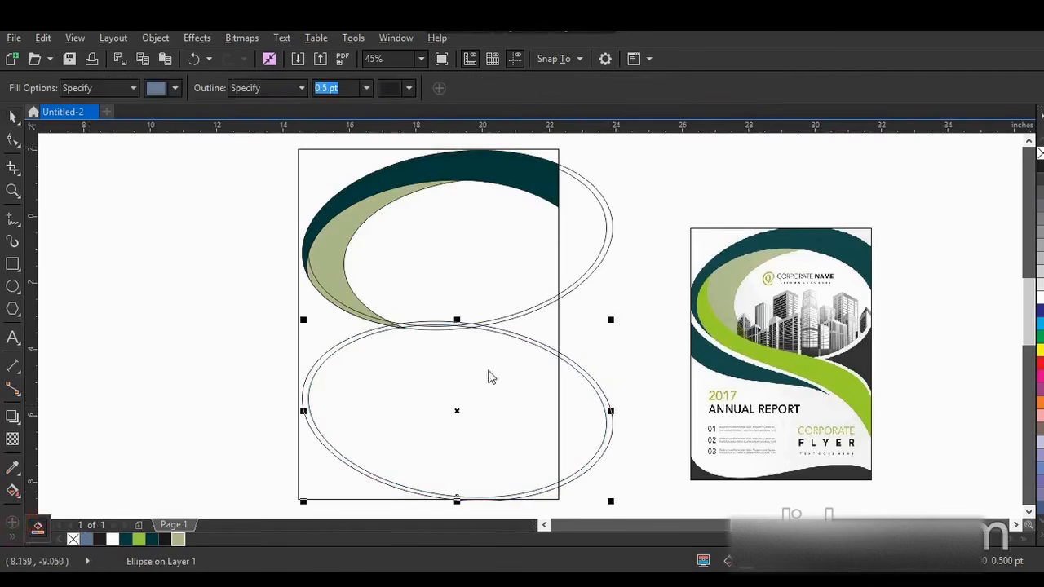
click(540, 323)
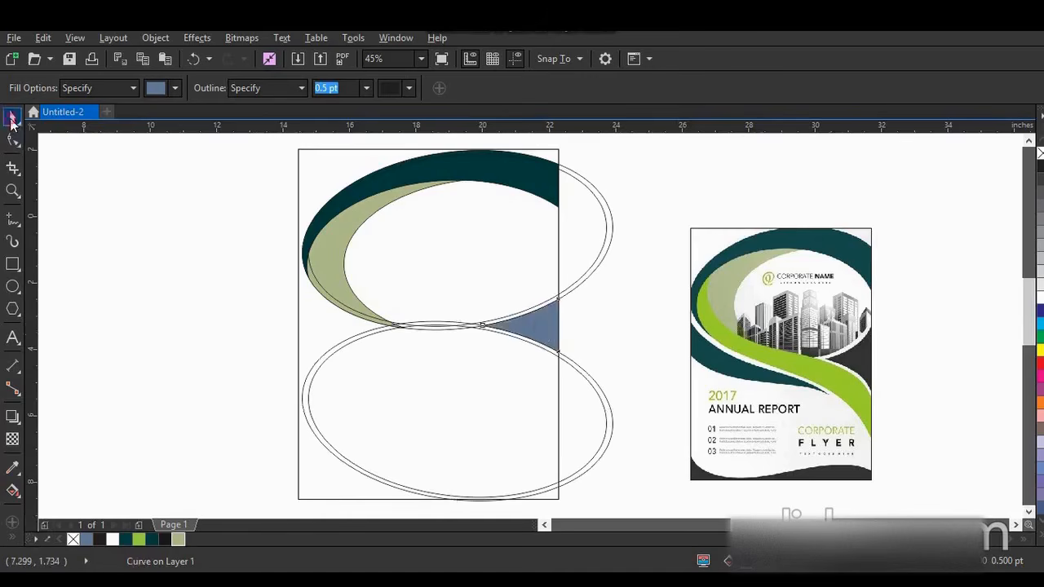
click(11, 119)
click(98, 540)
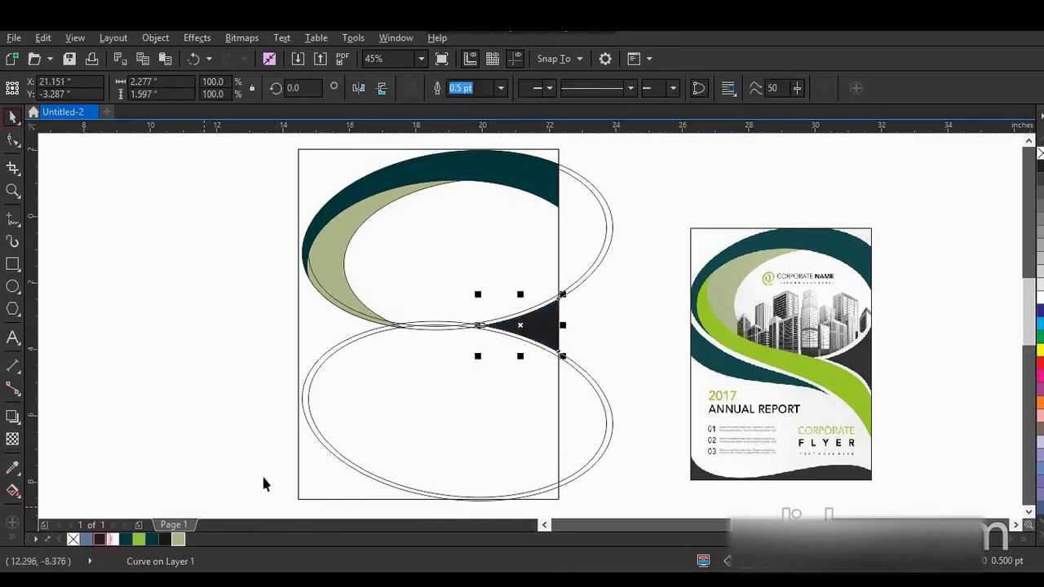
click(604, 383)
key(Delete)
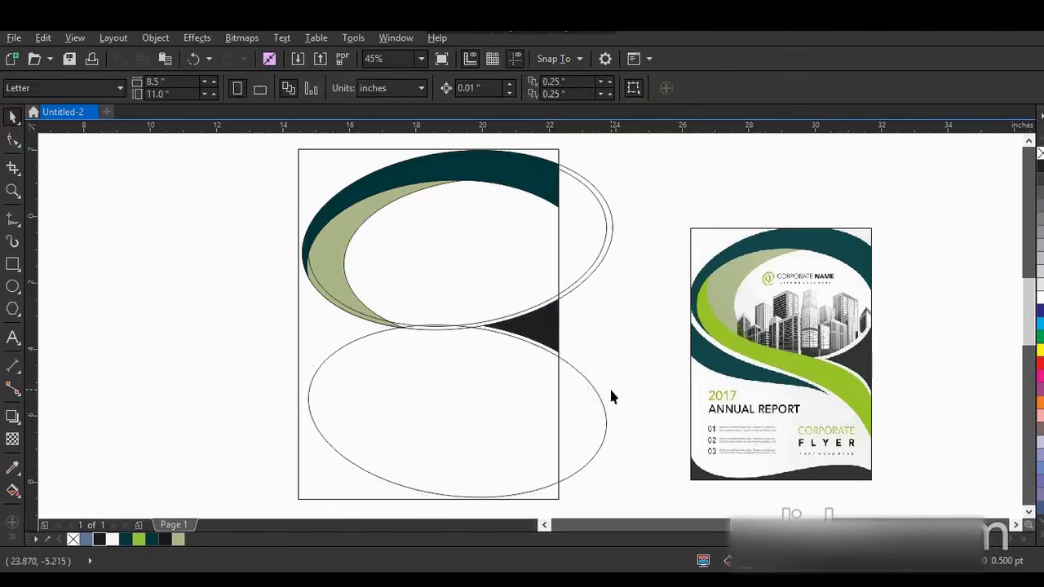
- Create a shape with Smart Fill inside the upper inner ellipse area and colour it light grey
click(541, 304)
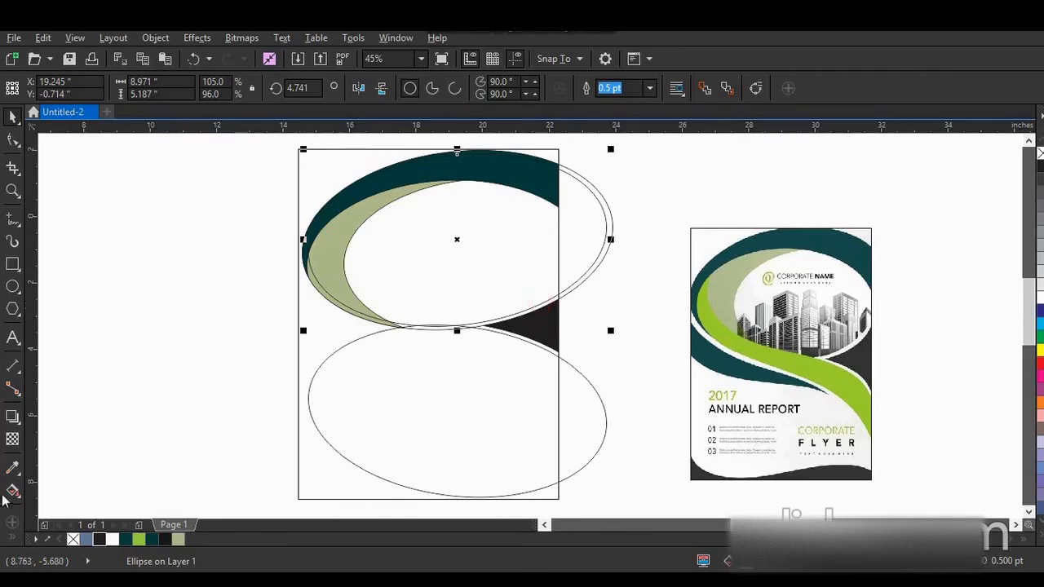
click(13, 540)
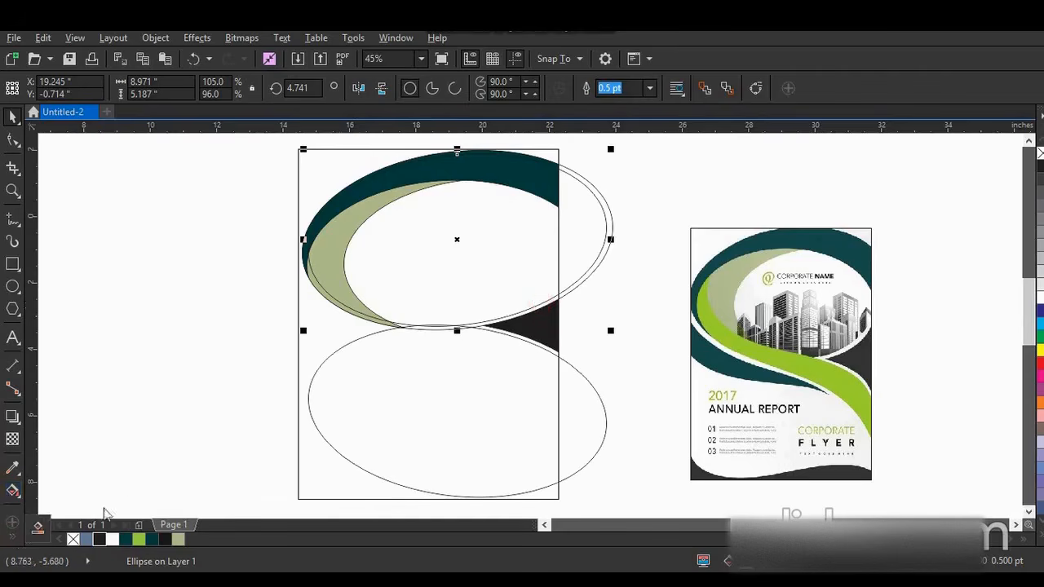
click(38, 526)
click(459, 278)
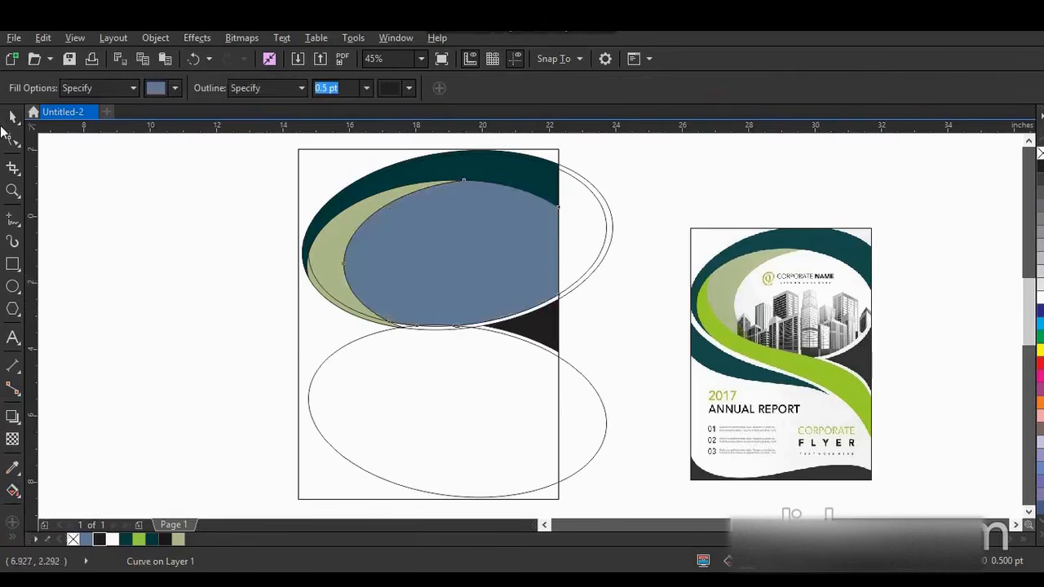
click(11, 118)
click(1039, 281)
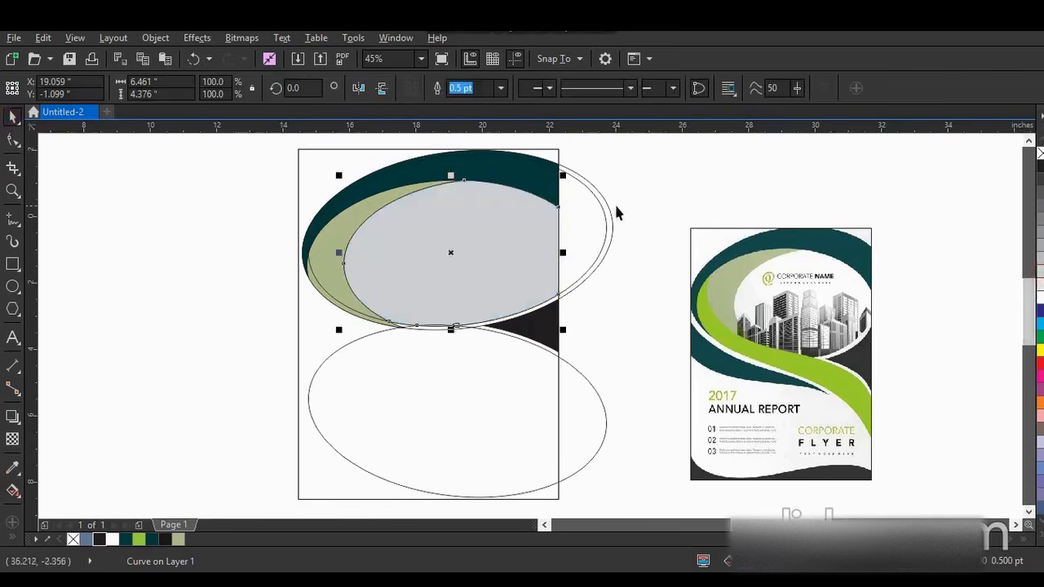
- Delete the two upper construction ellipses that overhang the page's right edge
click(604, 209)
key(Delete)
click(608, 208)
key(Delete)
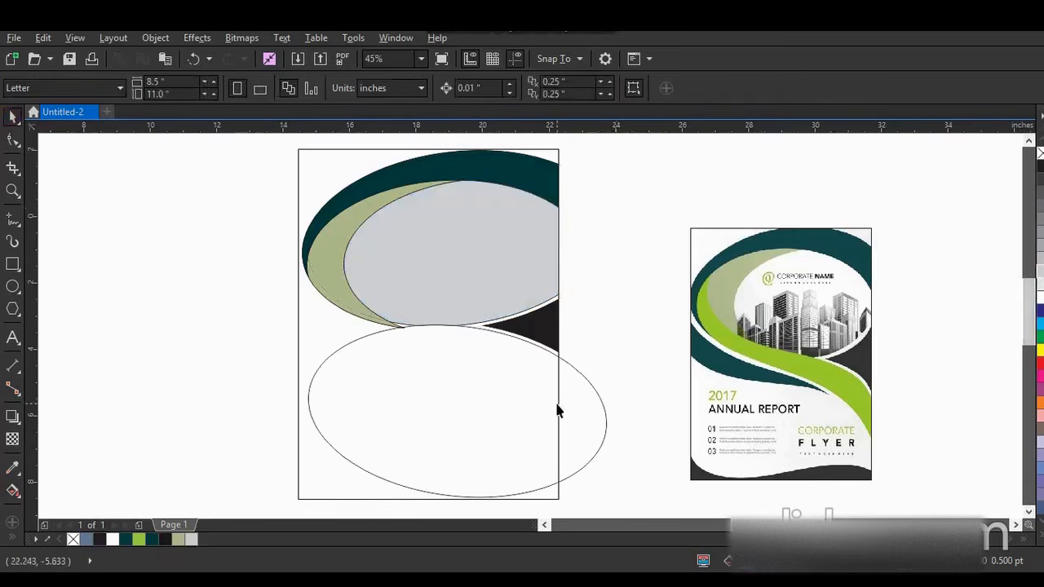
click(557, 410)
key(Delete)
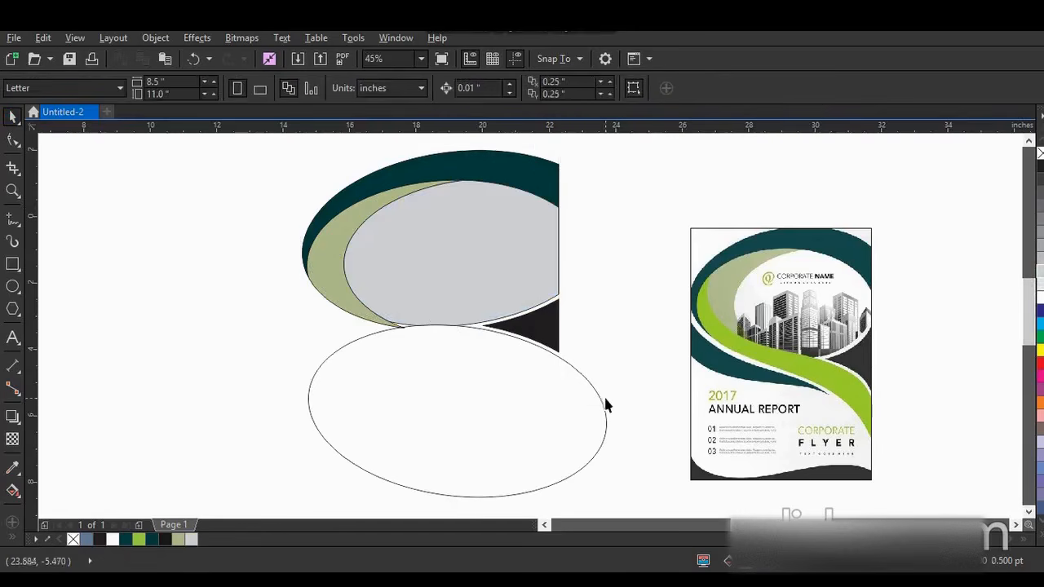
key(ctrl+z)
- Delete the remaining lower construction ellipse
click(607, 402)
click(597, 406)
key(Delete)
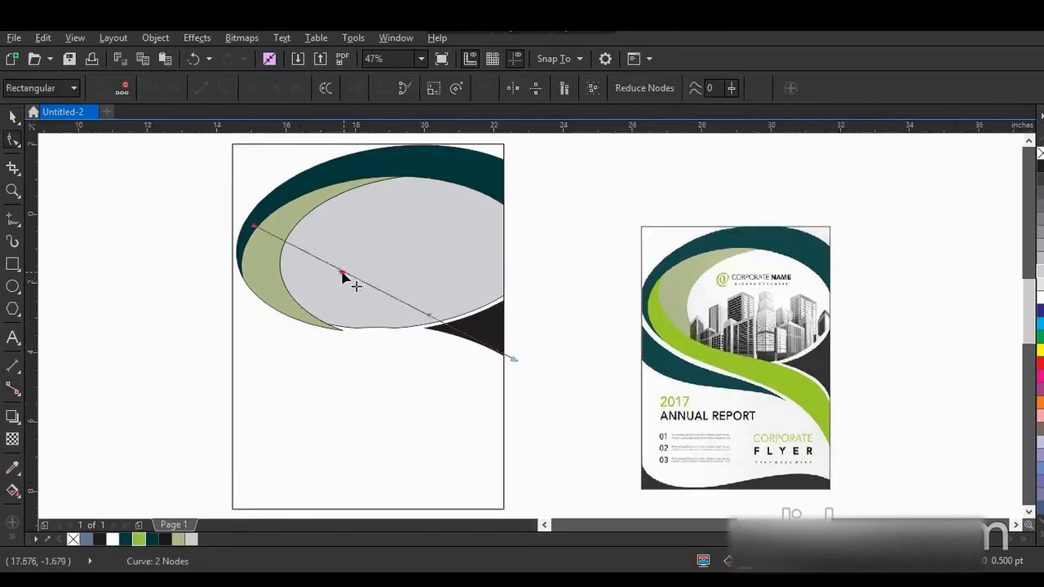
- Bend the diagonal line into an S-curve about 7.27 by 4.61 inches, running from the teal band past the page's right edge
drag(340, 273, 397, 350)
drag(514, 360, 512, 372)
drag(429, 331, 438, 308)
drag(264, 341, 254, 352)
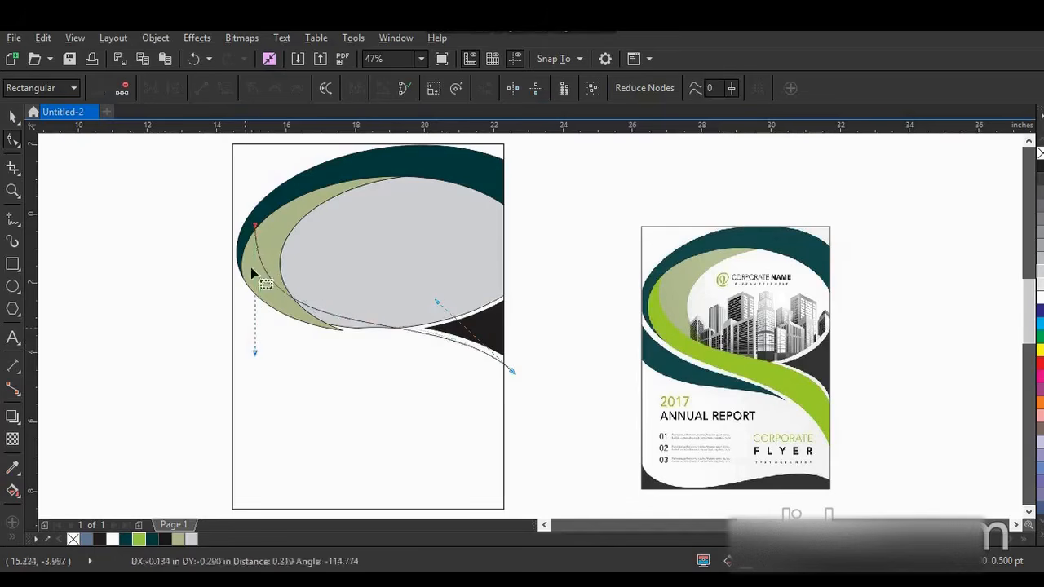
drag(255, 226, 262, 212)
mouse_move(262, 343)
mouse_down()
mouse_move(253, 350)
mouse_move(236, 329)
mouse_move(244, 343)
mouse_up()
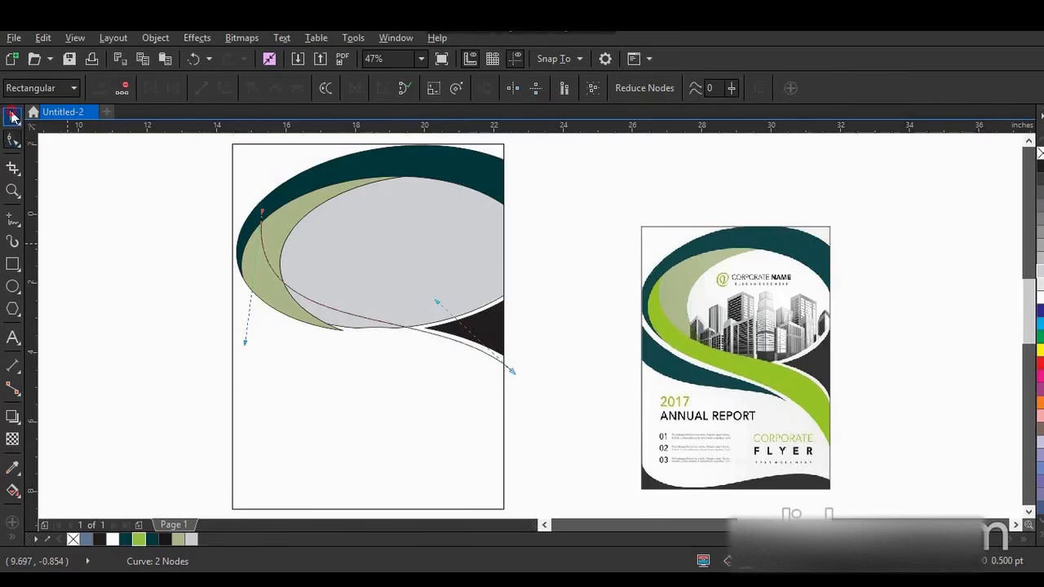
- Duplicate the S-curve and reshape the copy to follow the crescent's outer edge and sweep lower across the page's right edge
click(13, 117)
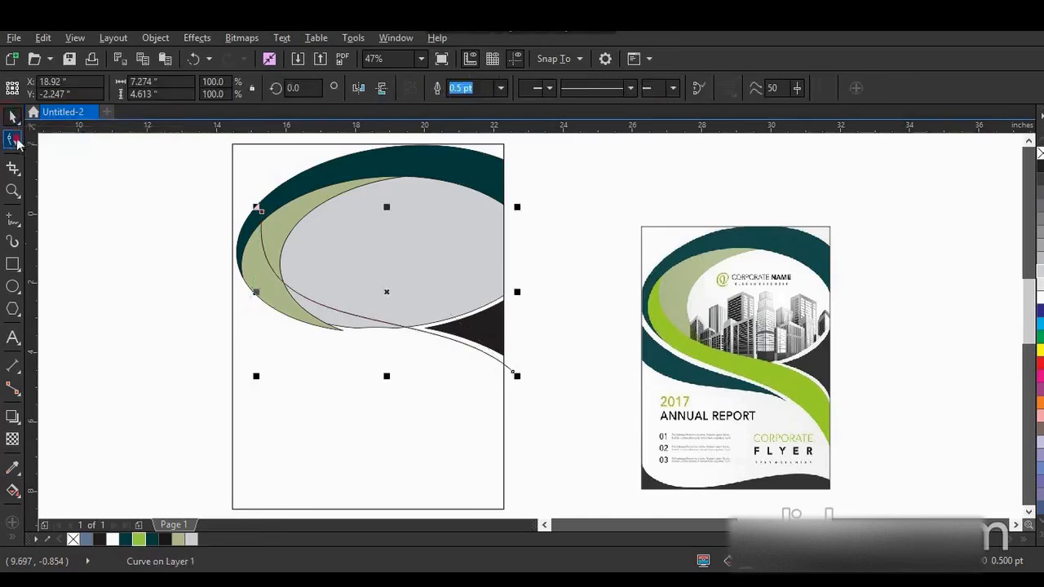
click(13, 139)
drag(513, 371, 516, 409)
drag(262, 214, 251, 233)
drag(242, 353, 174, 347)
drag(439, 345, 441, 325)
drag(174, 346, 171, 349)
drag(511, 411, 509, 429)
drag(433, 338, 448, 327)
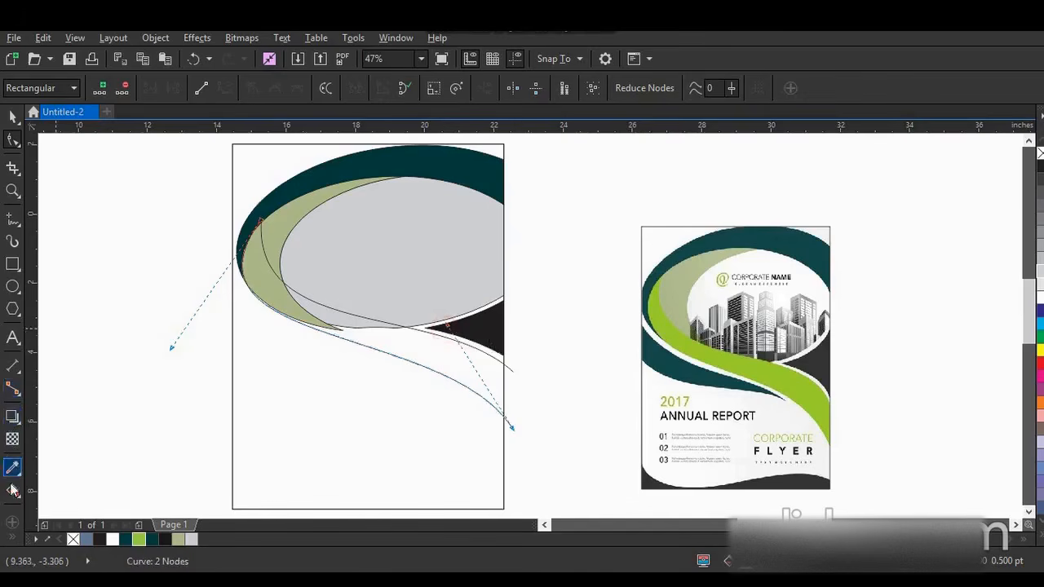
- Try to Smart Fill the lower part of the crescent between the two S-curves
click(13, 537)
click(265, 275)
click(13, 538)
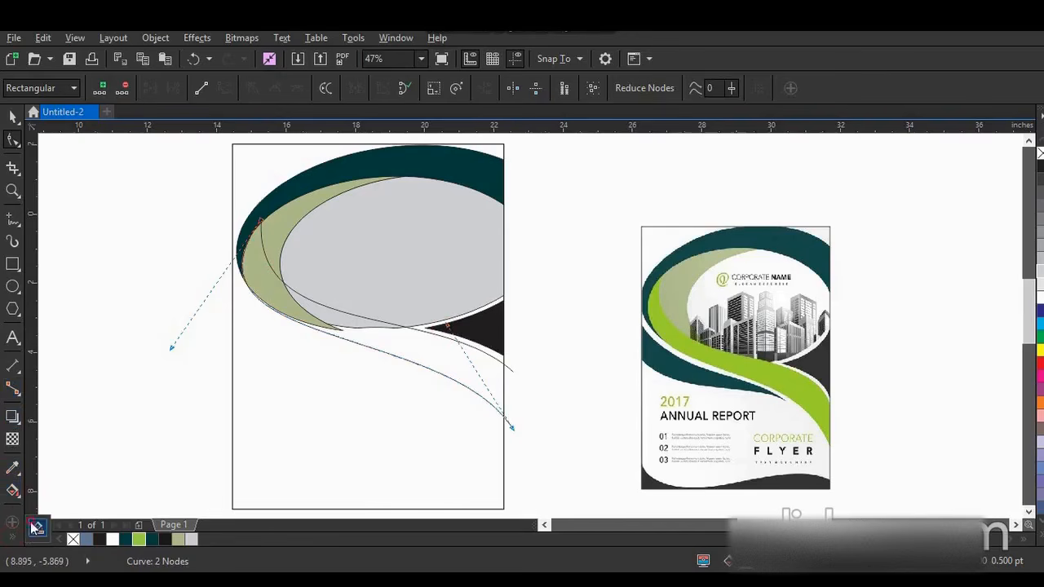
click(37, 526)
click(262, 283)
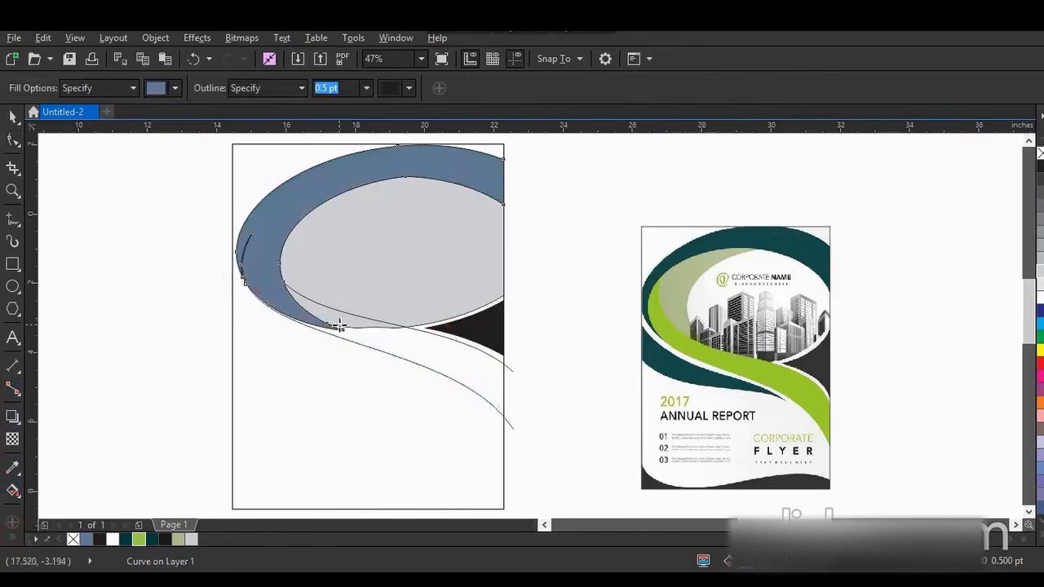
key(ctrl+z)
- Adjust the upper S-curve's top end node, combine the two S-curves, and join their upper end nodes into one
click(10, 143)
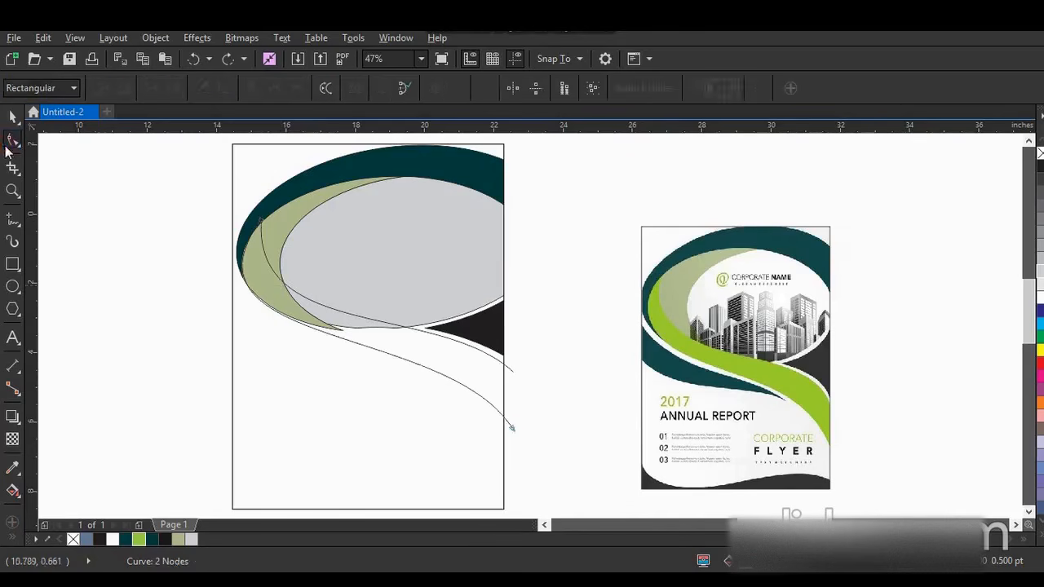
drag(259, 221, 263, 210)
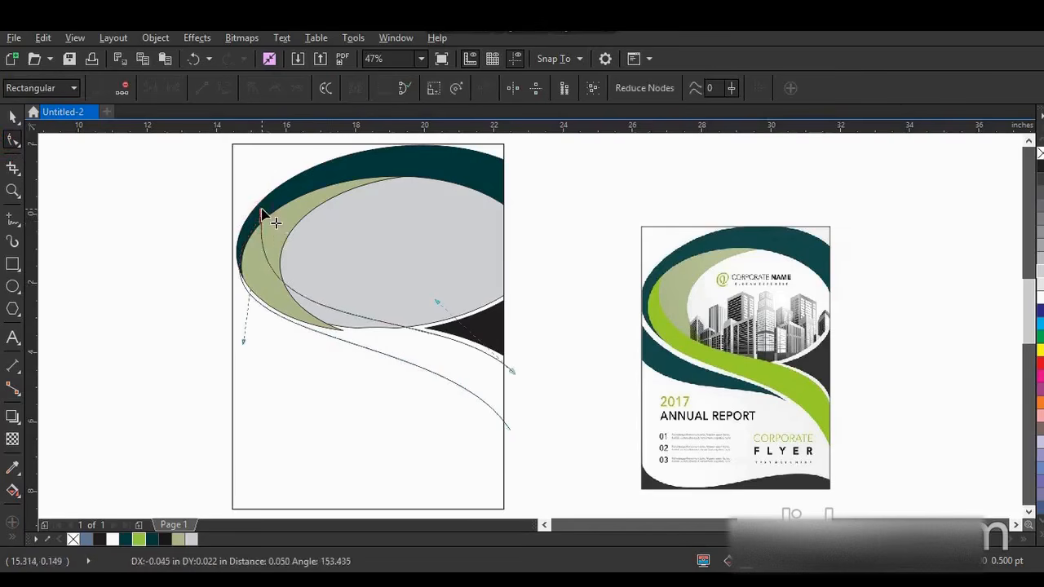
key(space)
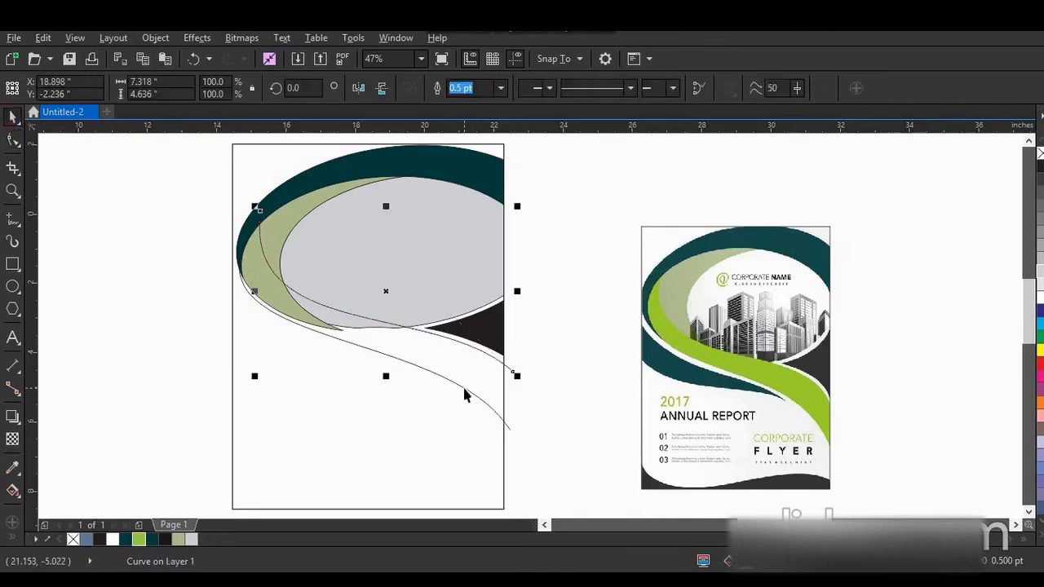
shift+click(468, 396)
click(411, 88)
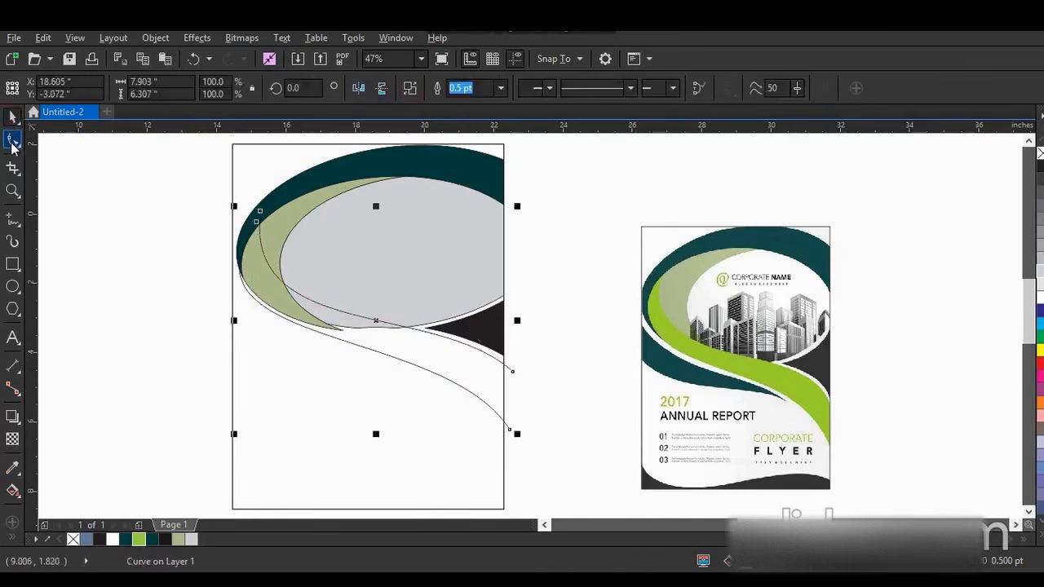
click(13, 139)
drag(225, 202, 278, 242)
click(151, 89)
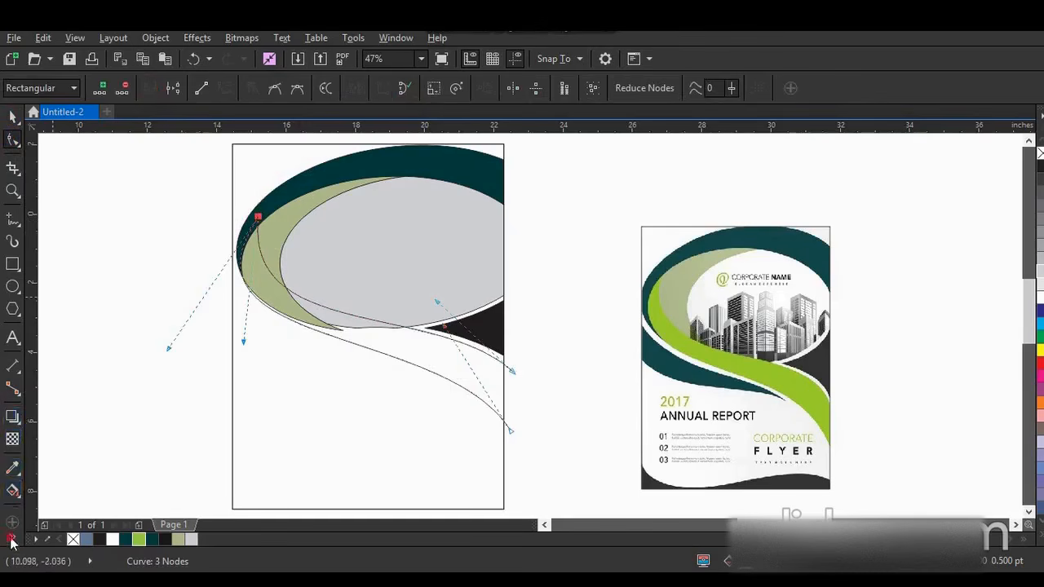
- Smart Fill the lower crescent area and the adjoining band between the S-curves down to the page's right edge
click(38, 528)
click(265, 282)
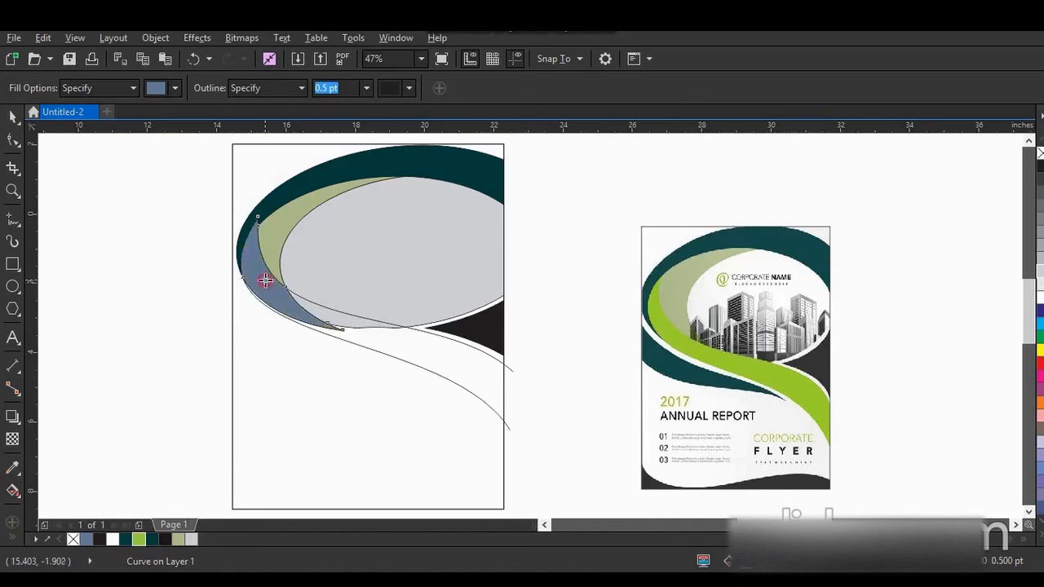
click(360, 340)
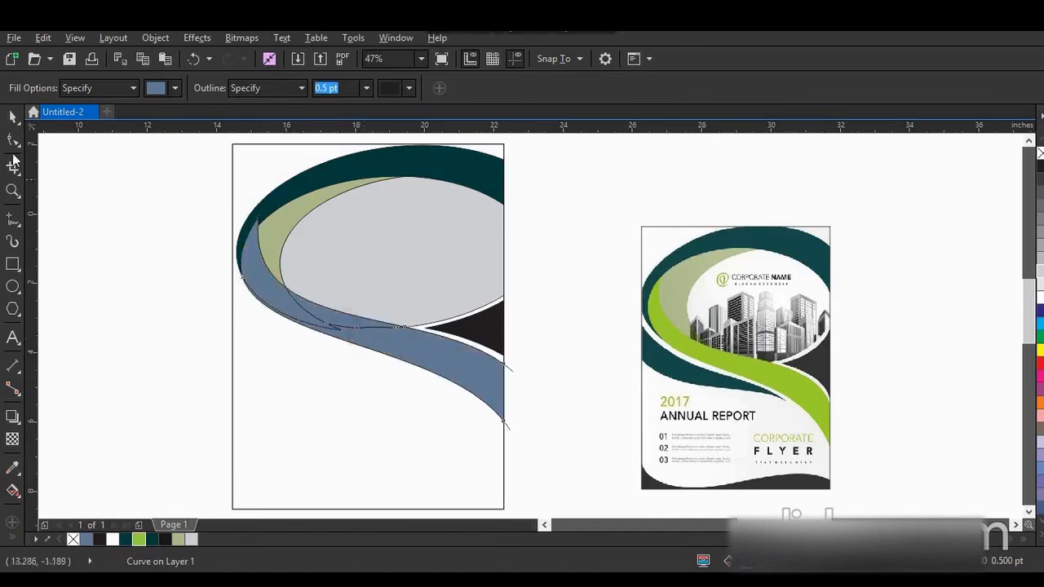
- Weld the Smart Fill pieces of the S-shaped band into one shape and fill it with lime green
click(13, 116)
shift+click(321, 318)
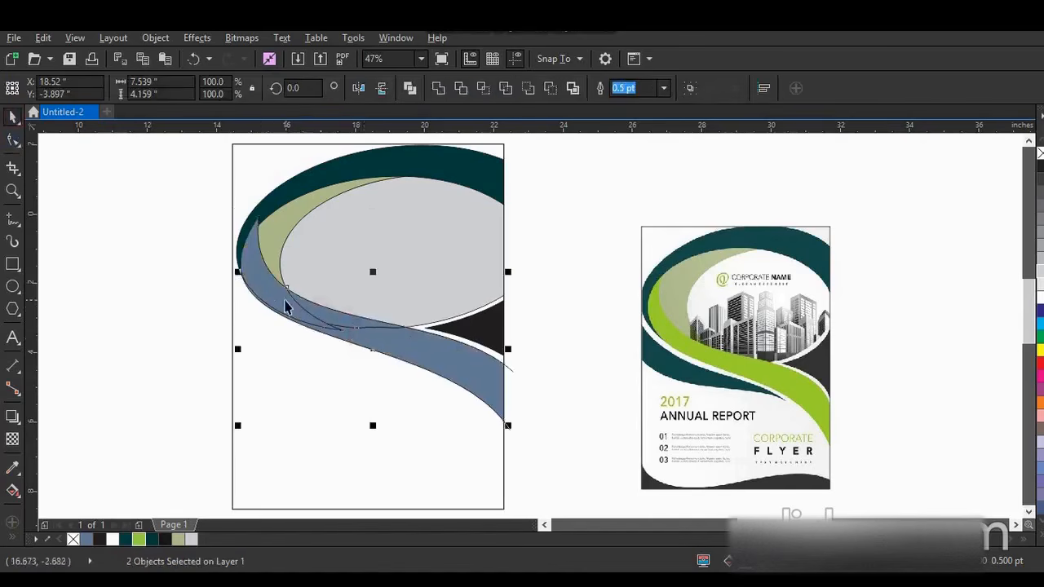
shift+click(286, 302)
click(437, 91)
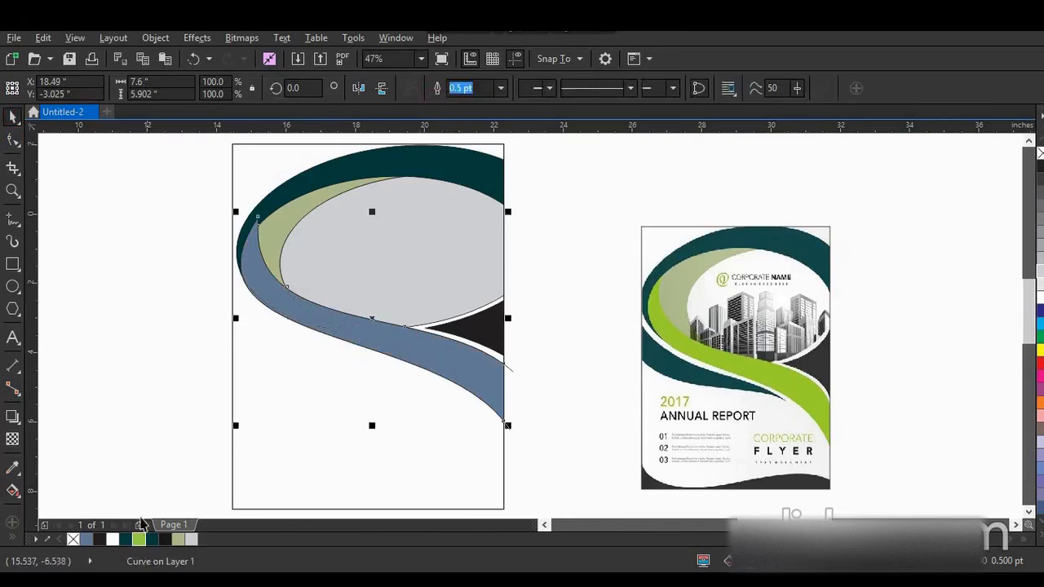
click(139, 539)
- Delete the leftover S-curve construction line that overhangs the page's right edge
click(523, 382)
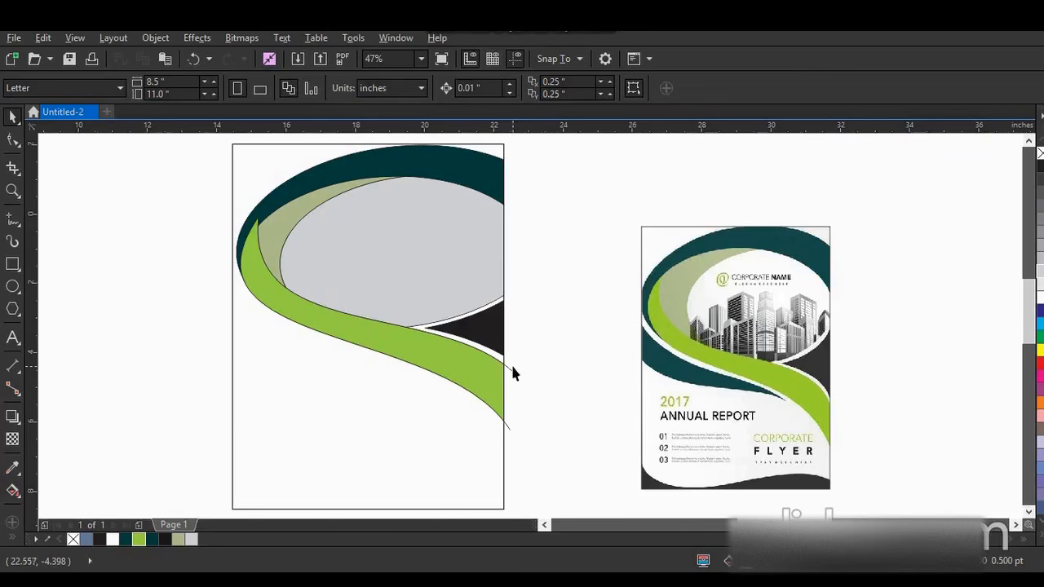
click(506, 378)
key(Escape)
click(307, 184)
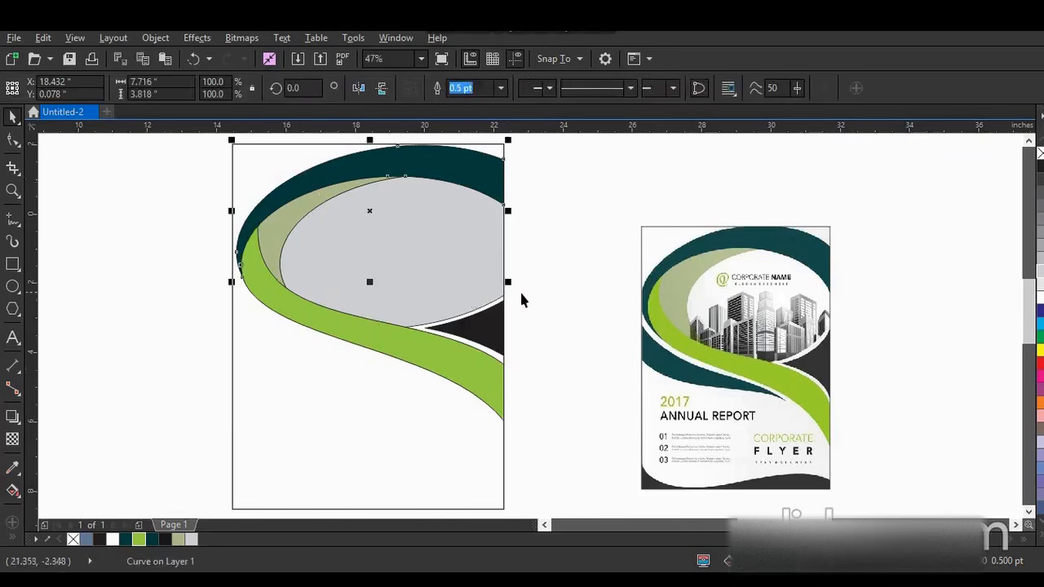
click(541, 300)
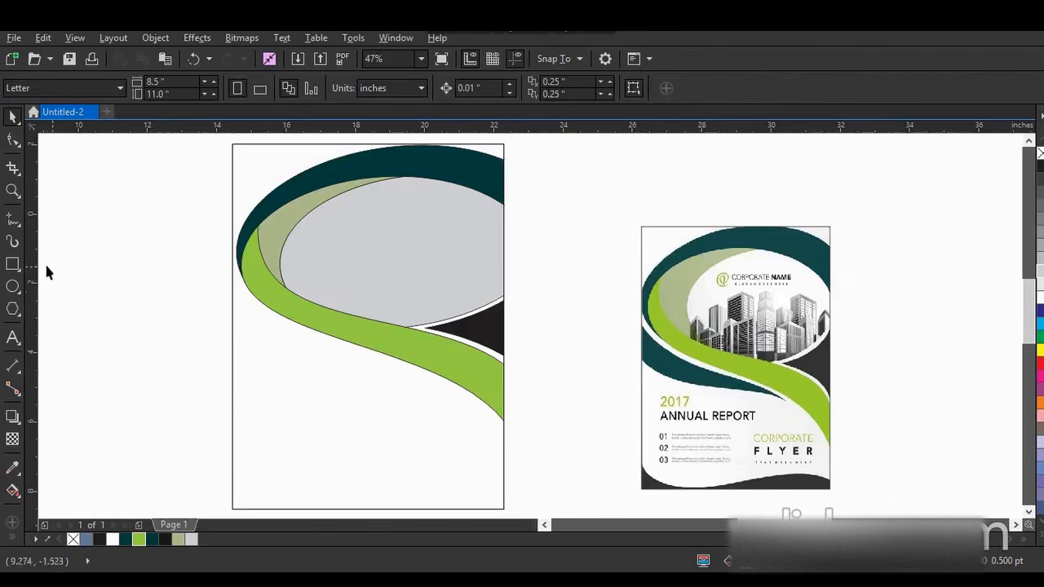
- Draw an open two-segment line from outside the page's left edge to the green band's lower edge and back out lower left
click(13, 219)
click(229, 283)
click(463, 398)
click(463, 397)
click(218, 356)
- Convert the two-segment line to curves and bend its upper segment to run just below the green band's lower edge
click(12, 142)
drag(193, 264, 502, 410)
click(210, 298)
drag(198, 263, 294, 366)
drag(398, 364, 390, 339)
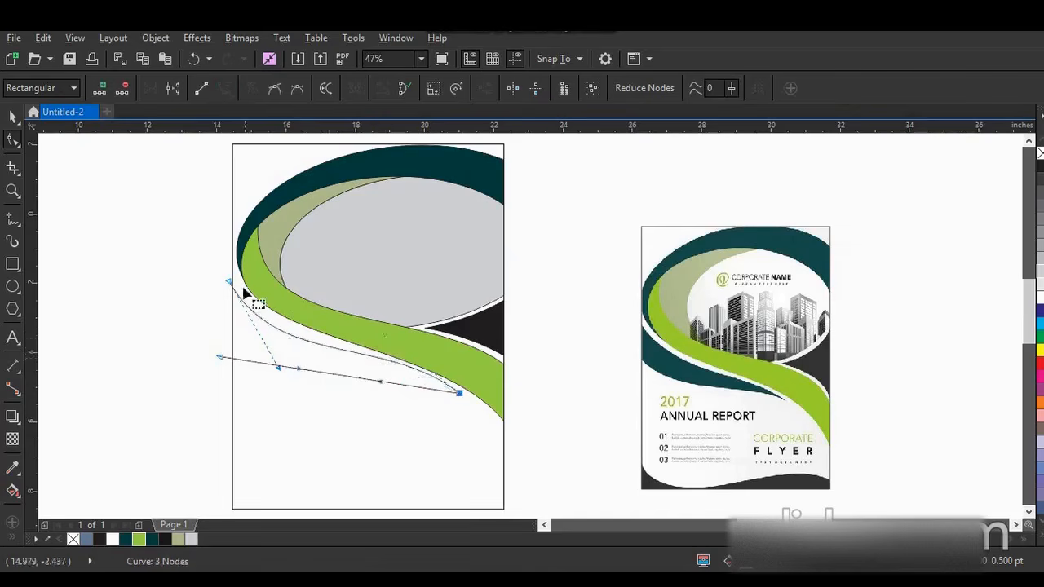
drag(240, 291, 231, 275)
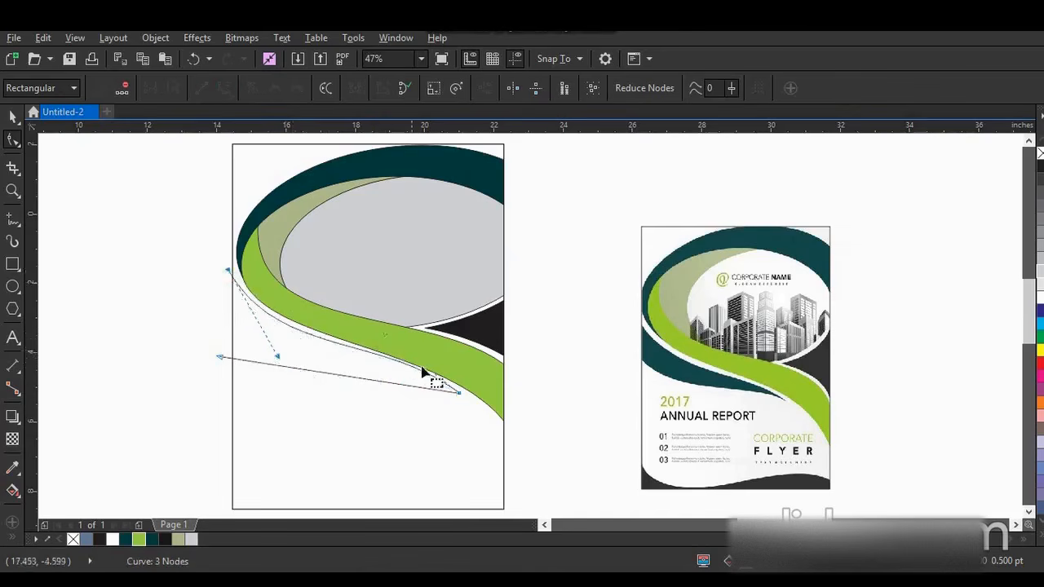
drag(385, 335, 381, 342)
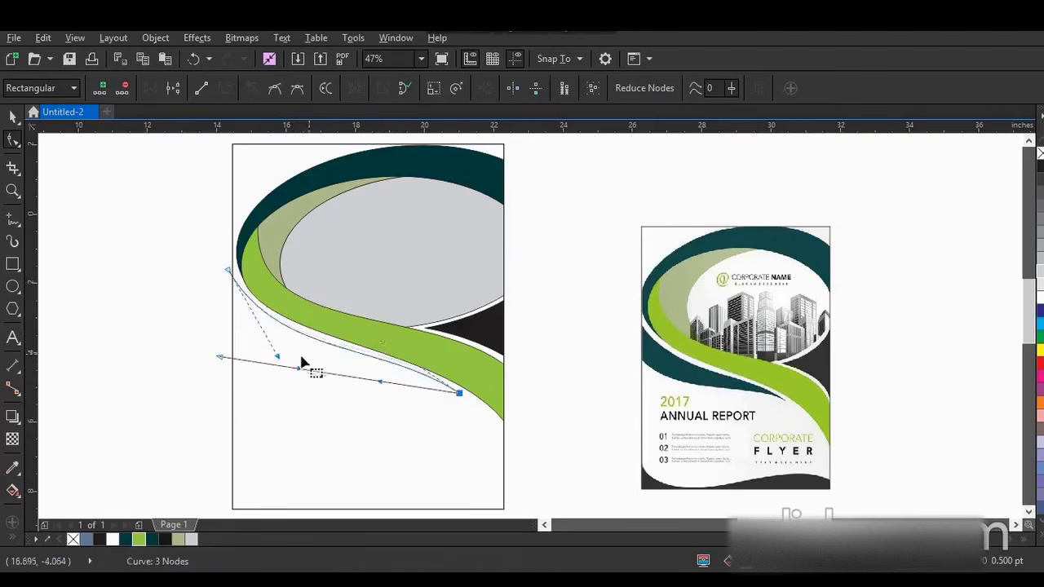
- Bend the lower segment into a shallow S-curve with its end raised beside the page's left edge, forming a tapering swoosh
drag(299, 372, 292, 401)
drag(380, 382, 380, 361)
drag(222, 359, 222, 317)
drag(292, 373, 278, 406)
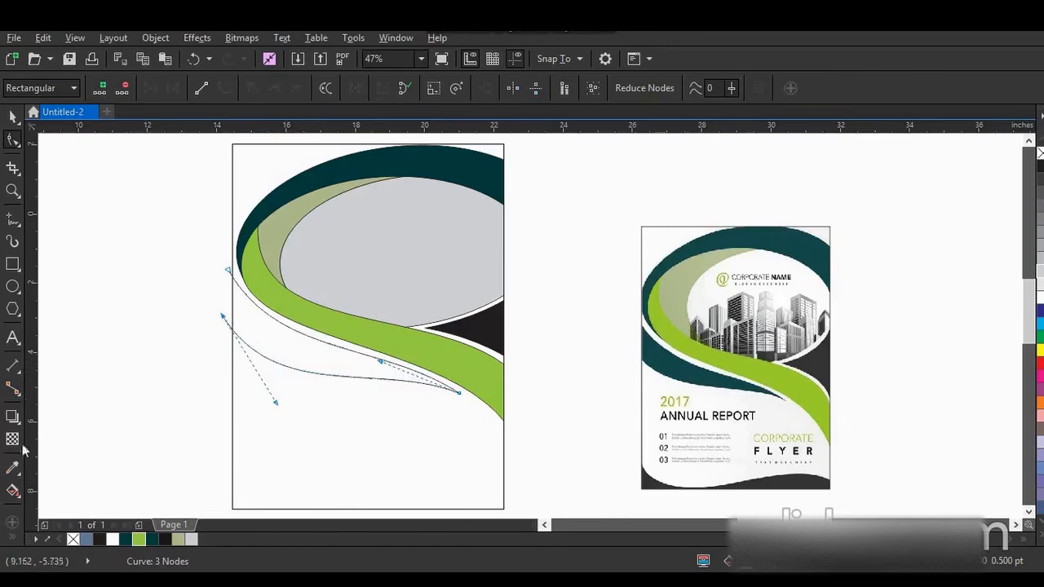
- Create a dark teal swoosh by Smart Filling the area between the curves and the page's left edge, and delete the construction curve
click(37, 531)
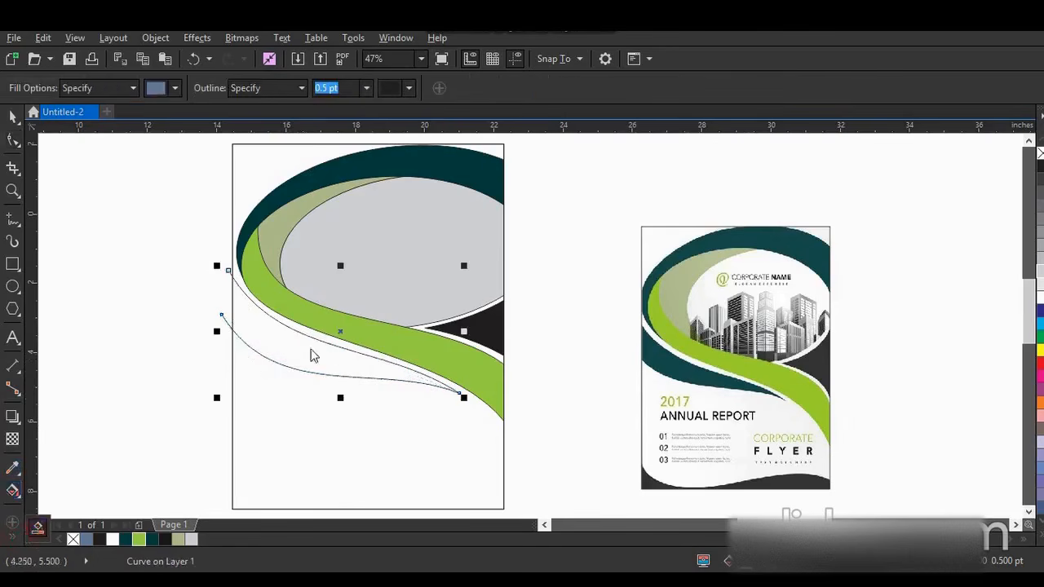
click(308, 352)
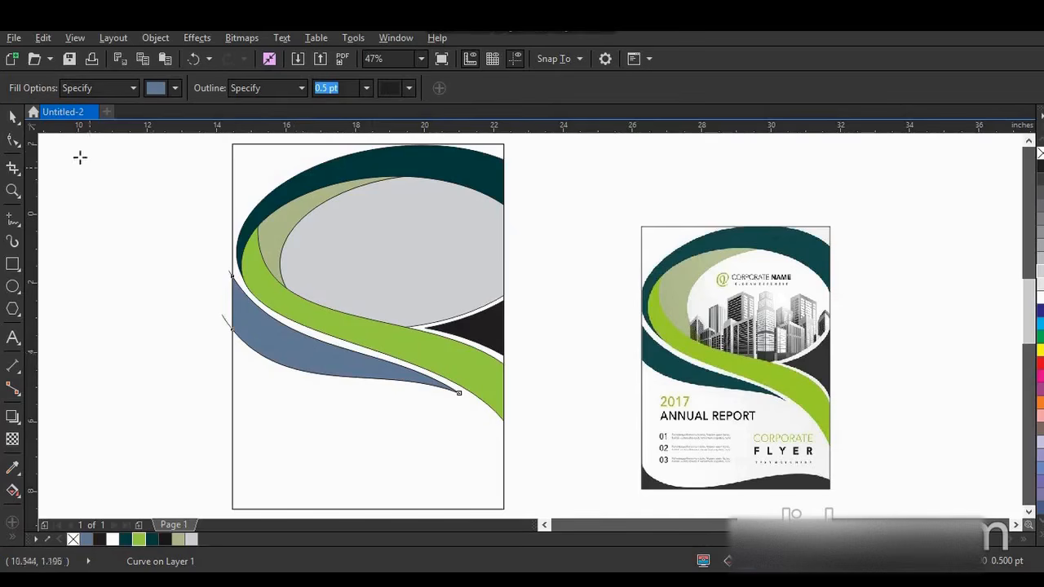
click(14, 118)
click(222, 325)
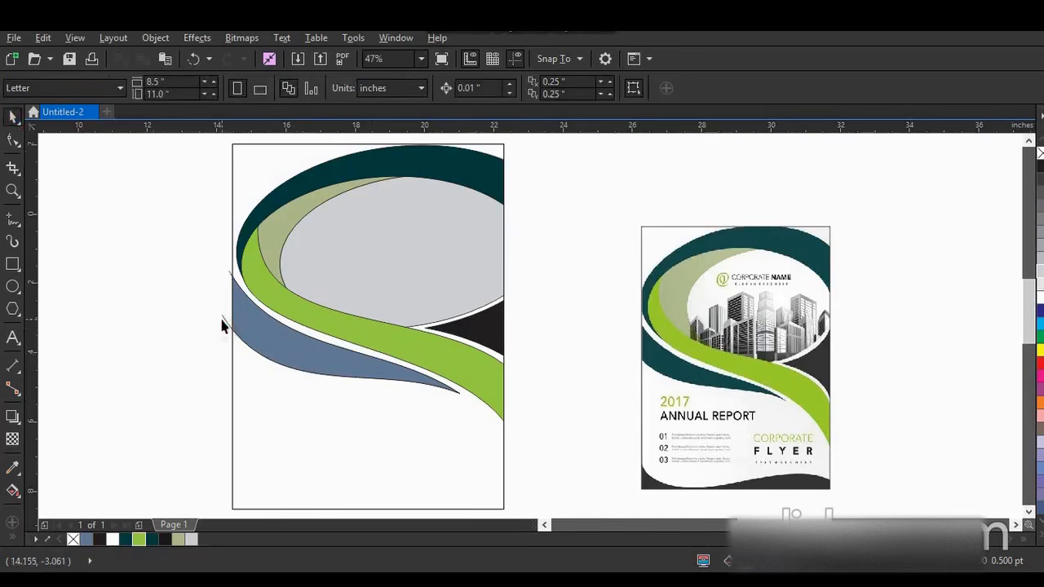
click(228, 323)
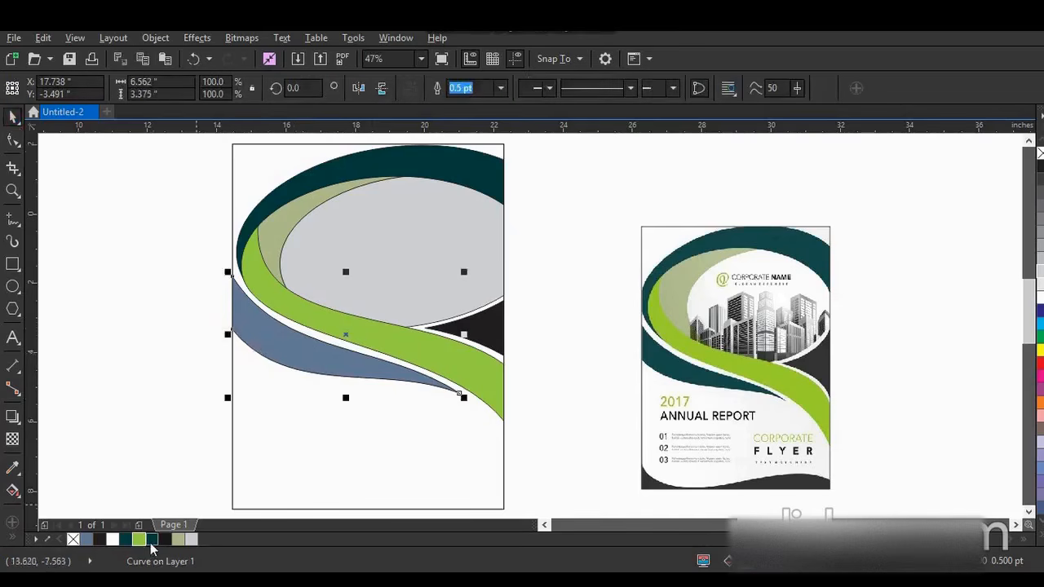
click(152, 539)
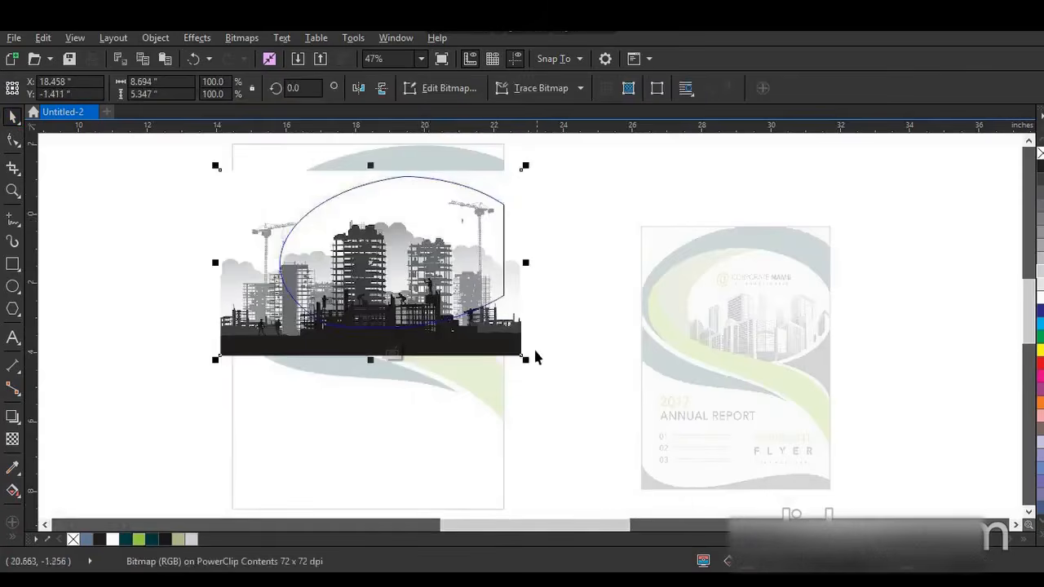
- Scale down and reposition the construction skyline image inside the oval PowerClip frame, and finish editing its contents
drag(526, 362, 503, 358)
drag(422, 306, 444, 291)
click(100, 203)
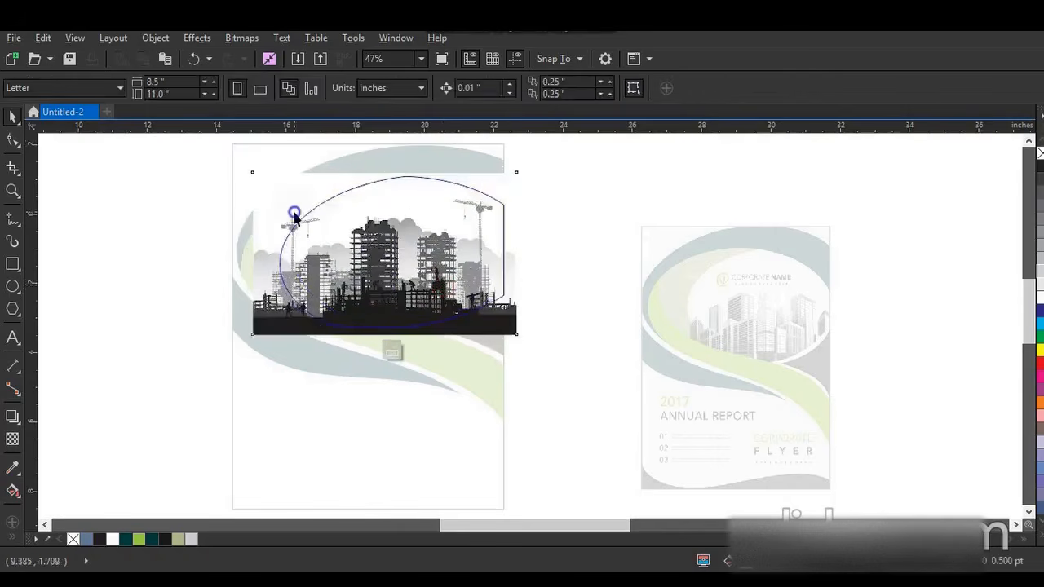
right_click(291, 217)
click(347, 220)
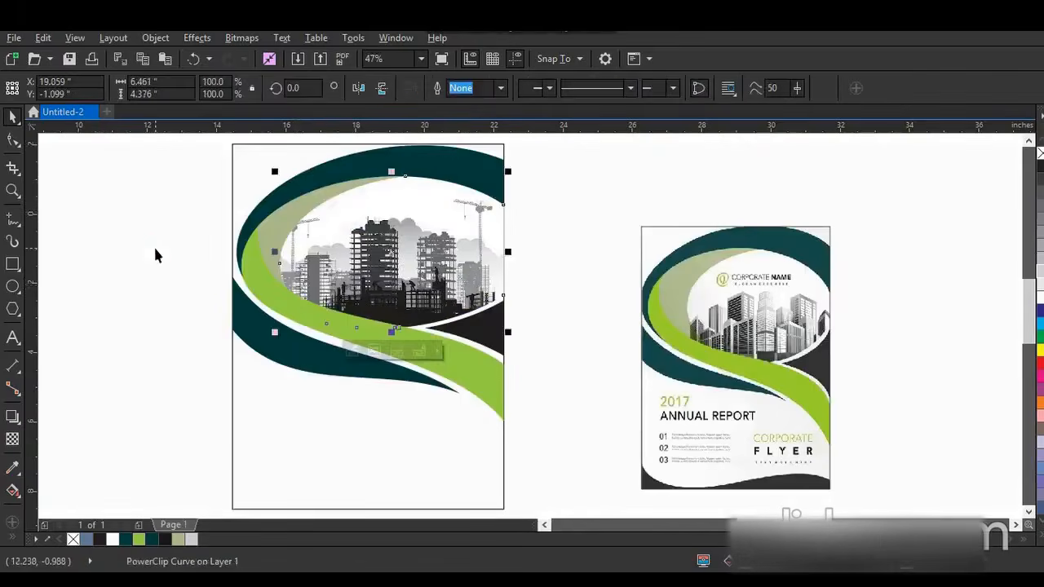